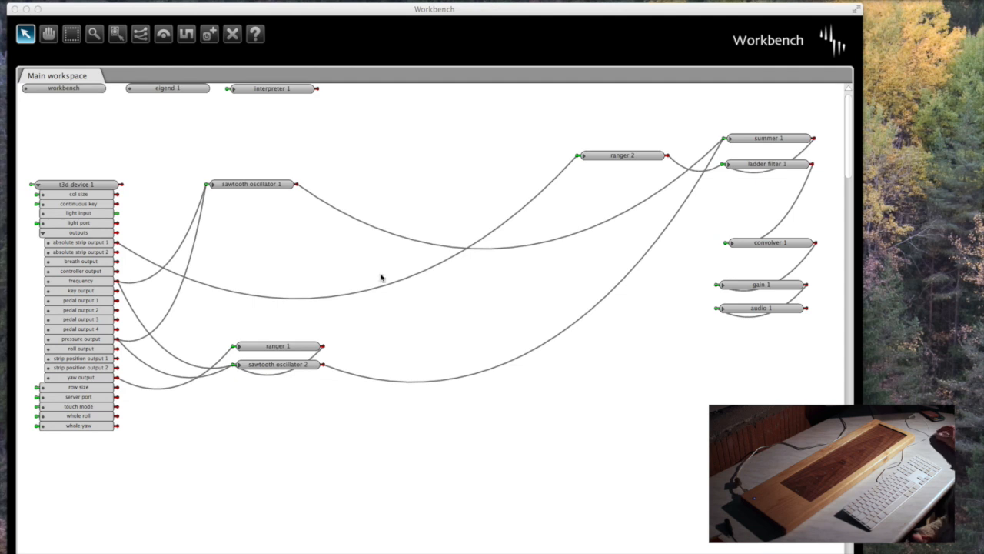
Step: Move ranger 1 and sawtooth oscillator 2 slightly upward in the workspace
click(48, 36)
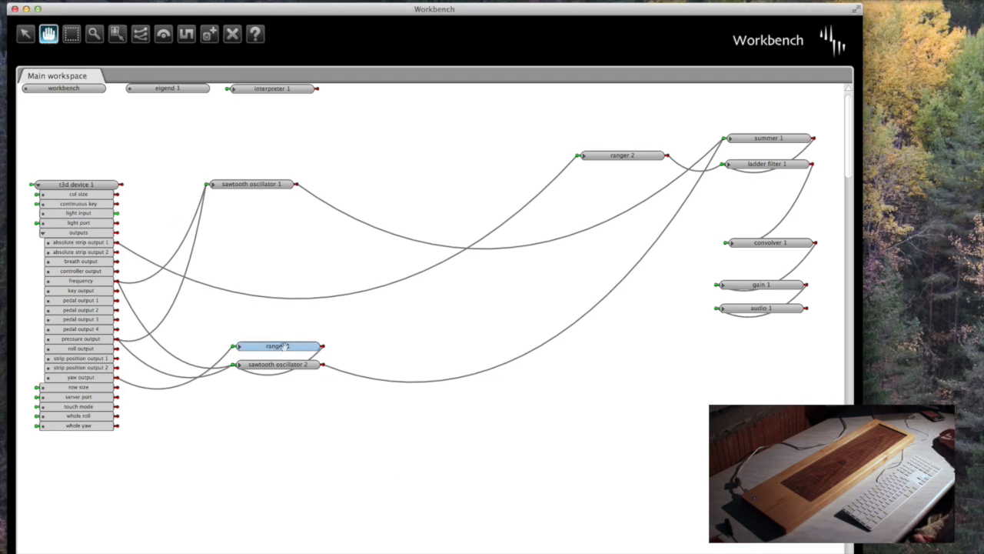
drag(283, 347, 283, 330)
drag(305, 364, 307, 351)
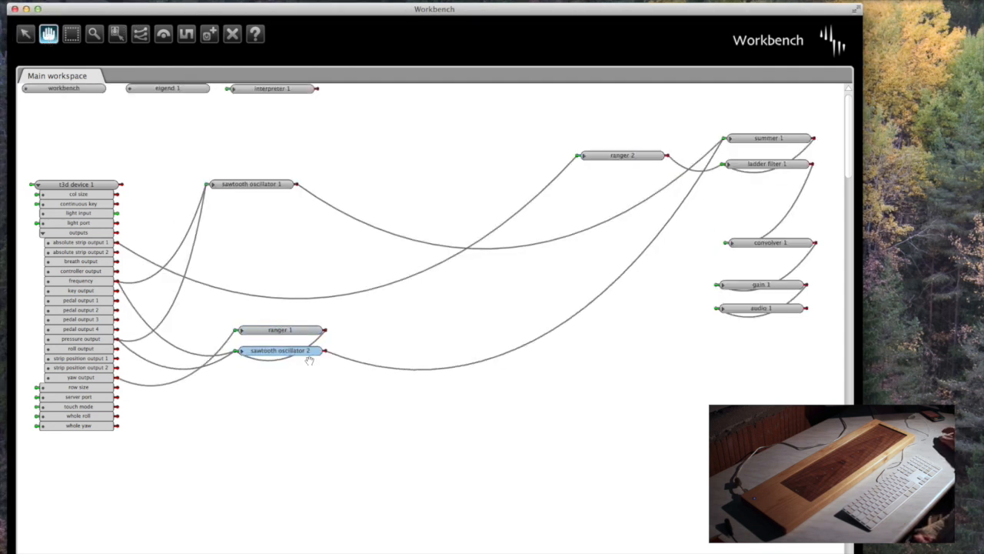
Step: Create a Sine Oscillator agent in the empty area below sawtooth oscillator 2
click(210, 36)
click(262, 389)
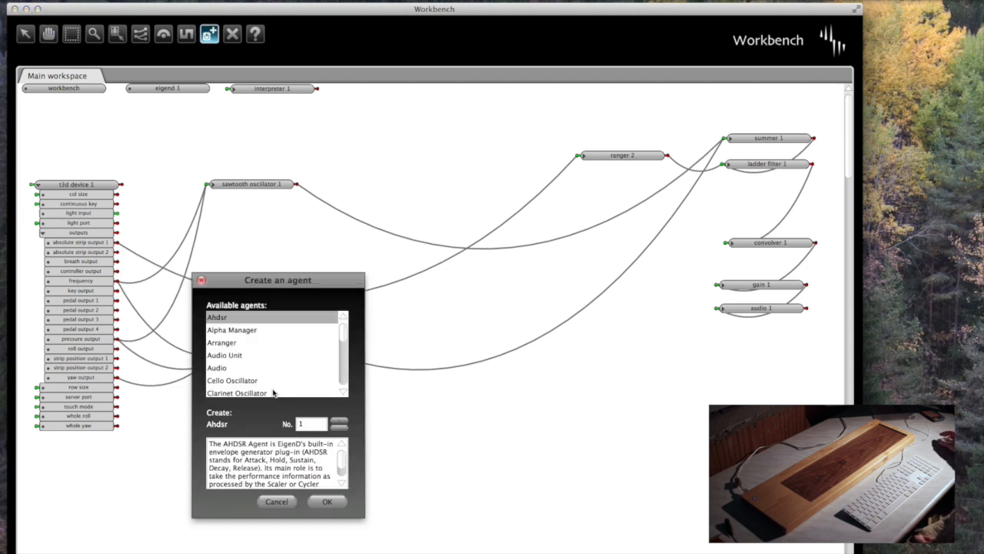
drag(346, 343, 341, 379)
double_click(253, 345)
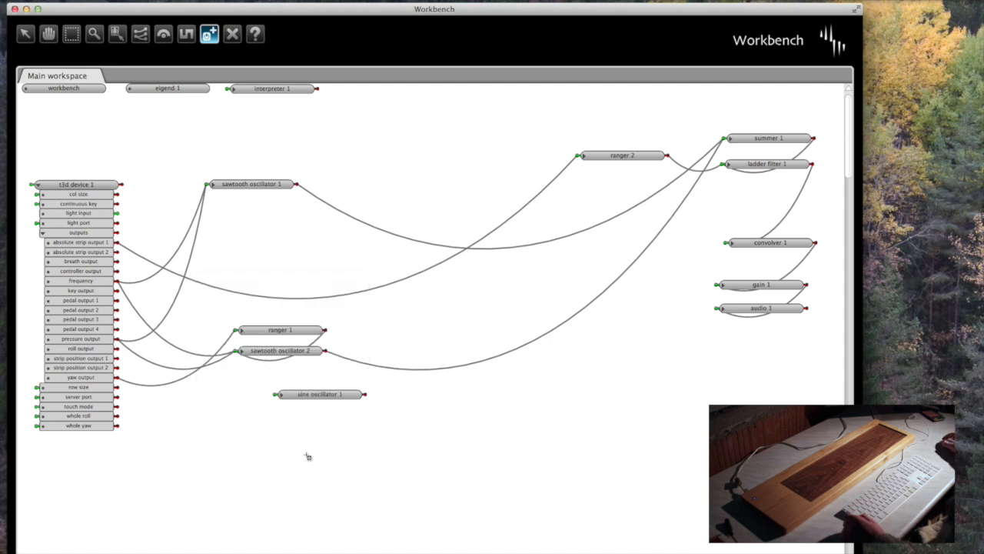
Step: Connect sine oscillator 1's audio output to summer 1's audio input 1 and accept its connection details
click(140, 34)
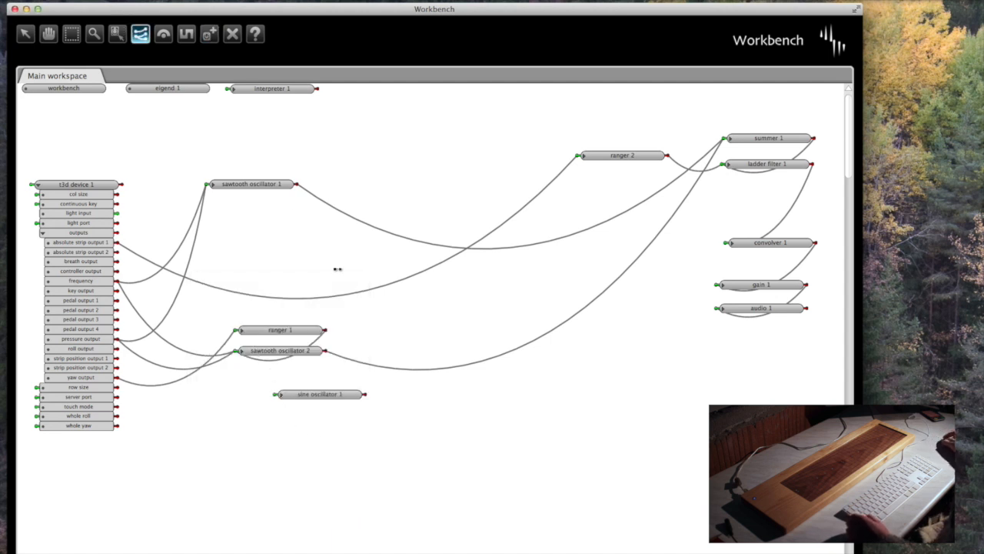
drag(365, 397, 762, 139)
key(s)
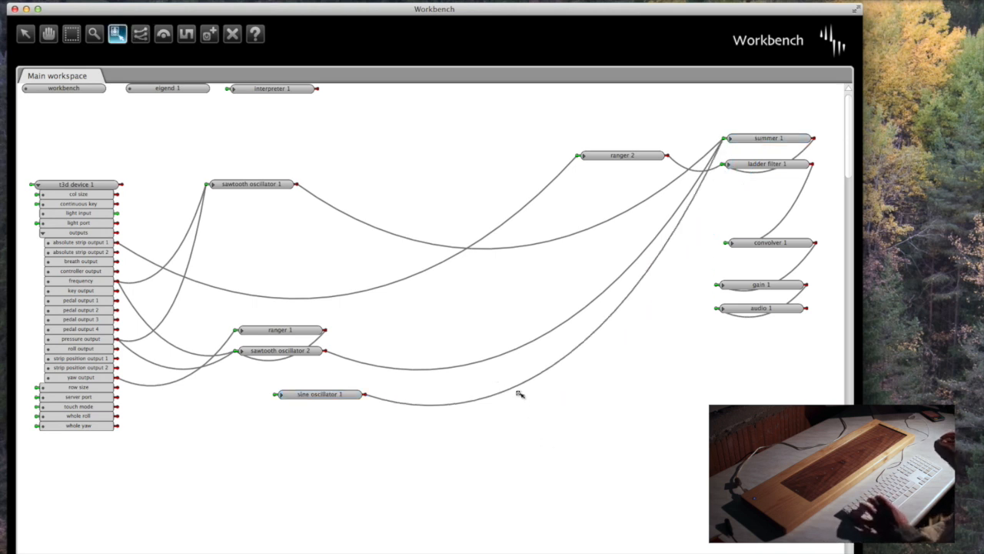
click(508, 388)
double_click(510, 388)
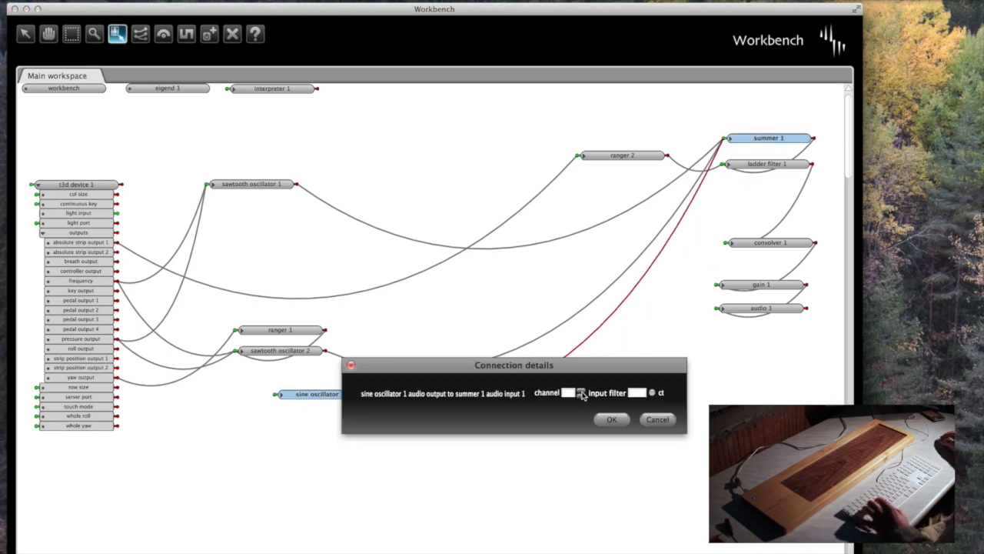
click(611, 419)
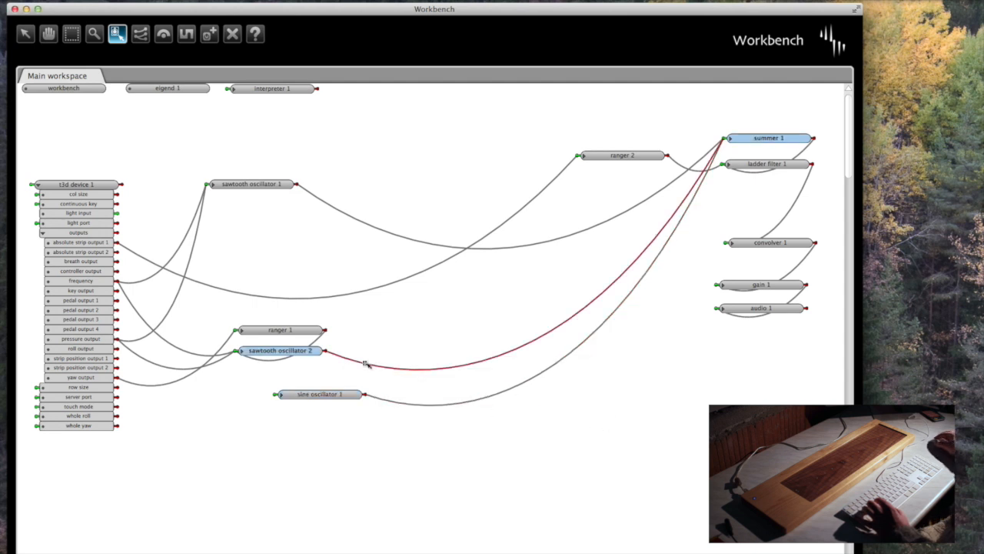
Step: Expand sine oscillator 1 and connect the t3d device's frequency to its frequency input and pressure output to its volume input
click(282, 395)
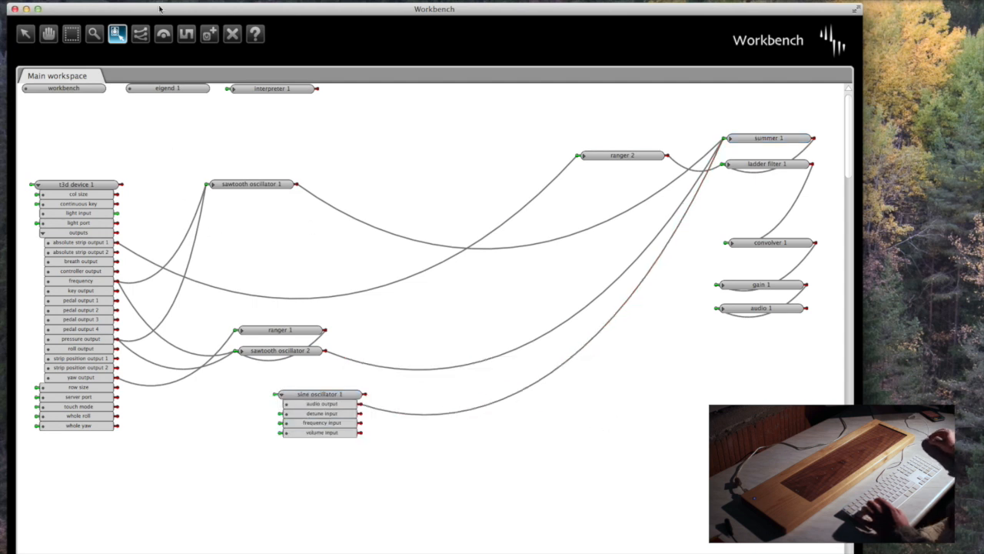
key(c)
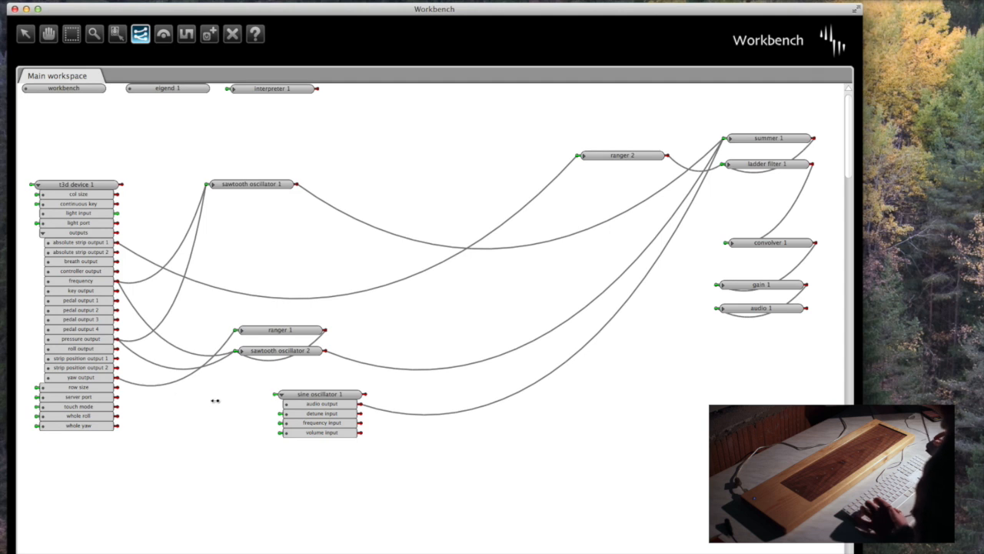
click(186, 373)
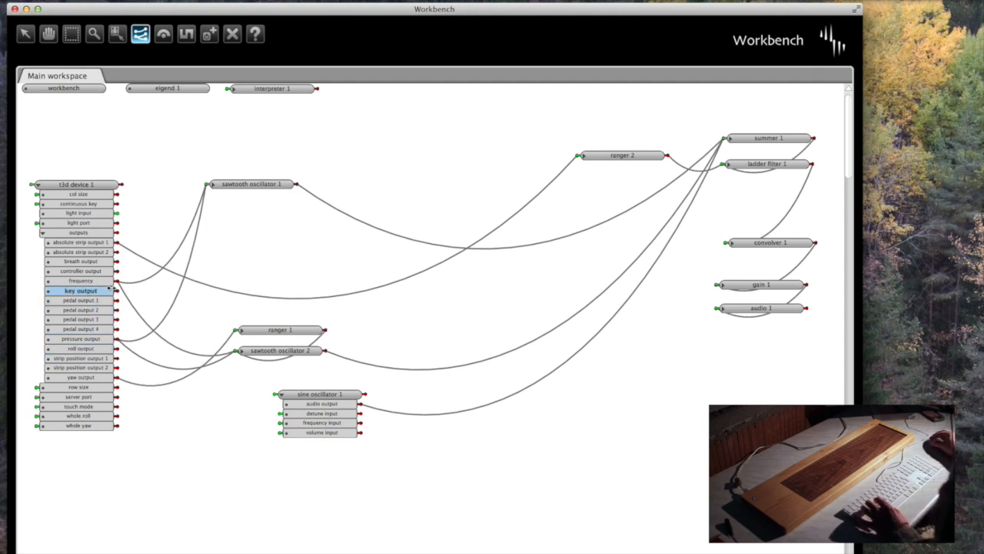
drag(116, 281, 280, 422)
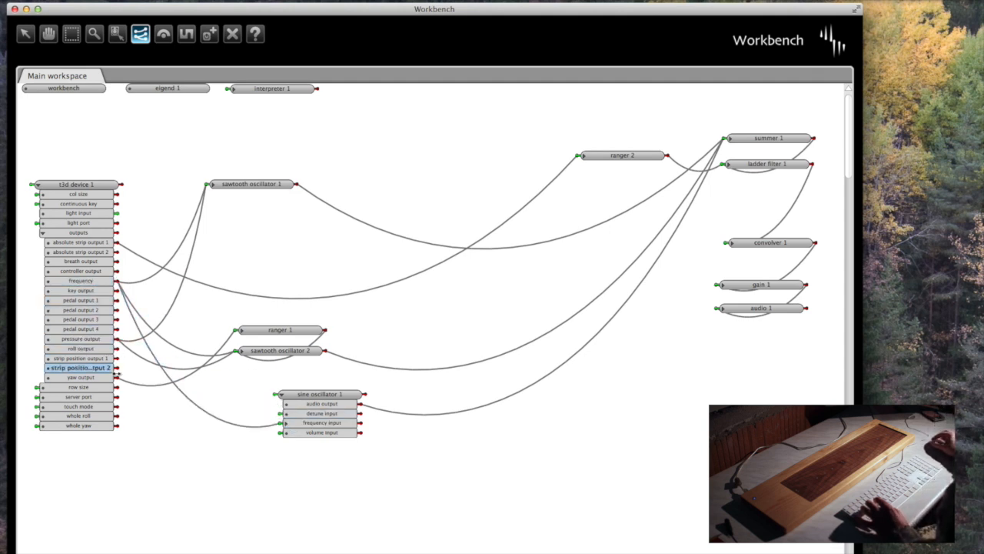
drag(114, 348, 282, 433)
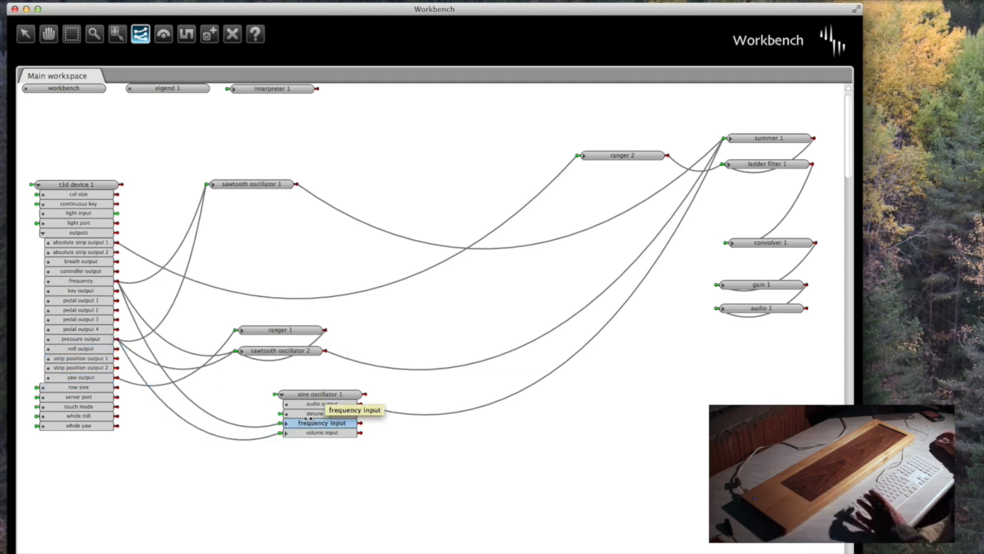
Step: Set the detune input of sine oscillator 1 to -1200.0
key(e)
click(321, 394)
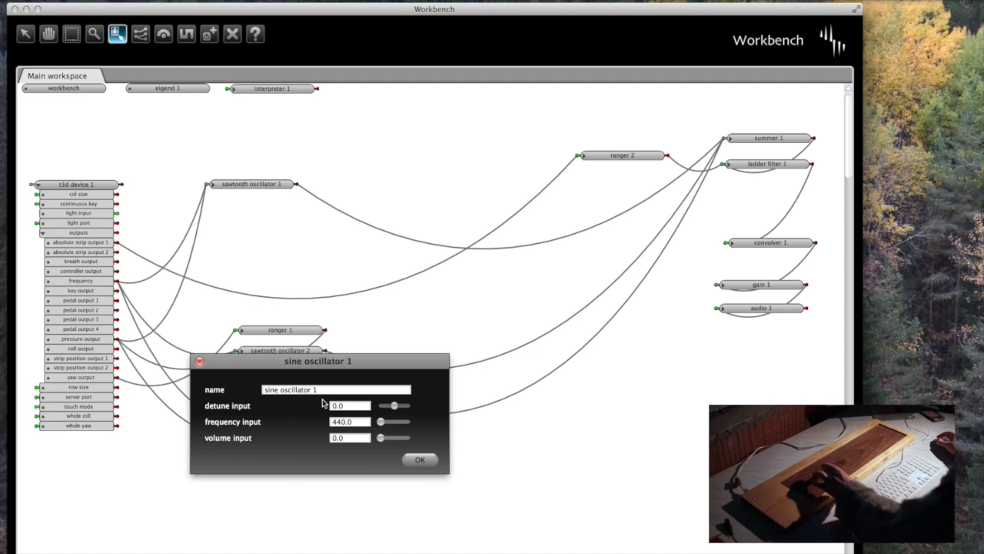
drag(393, 405, 366, 408)
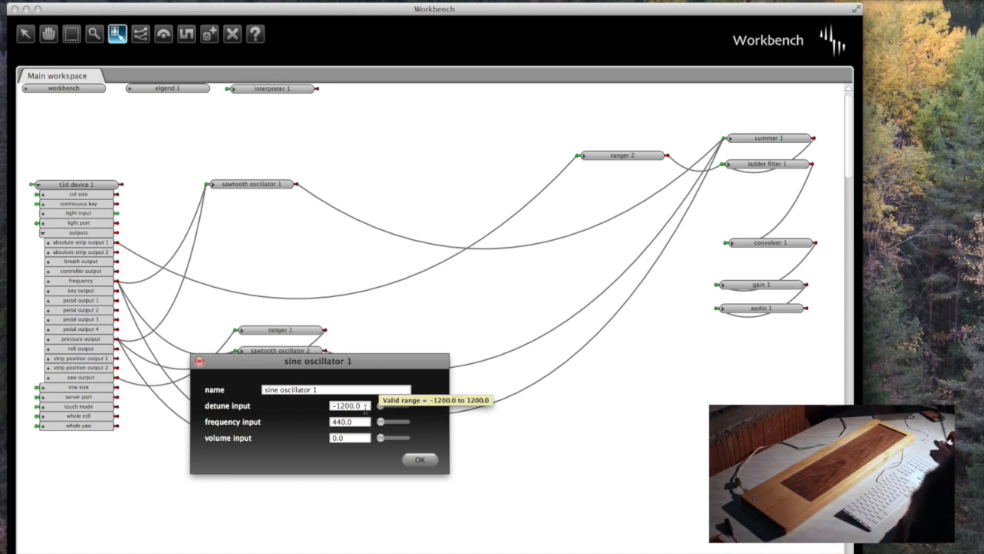
click(421, 458)
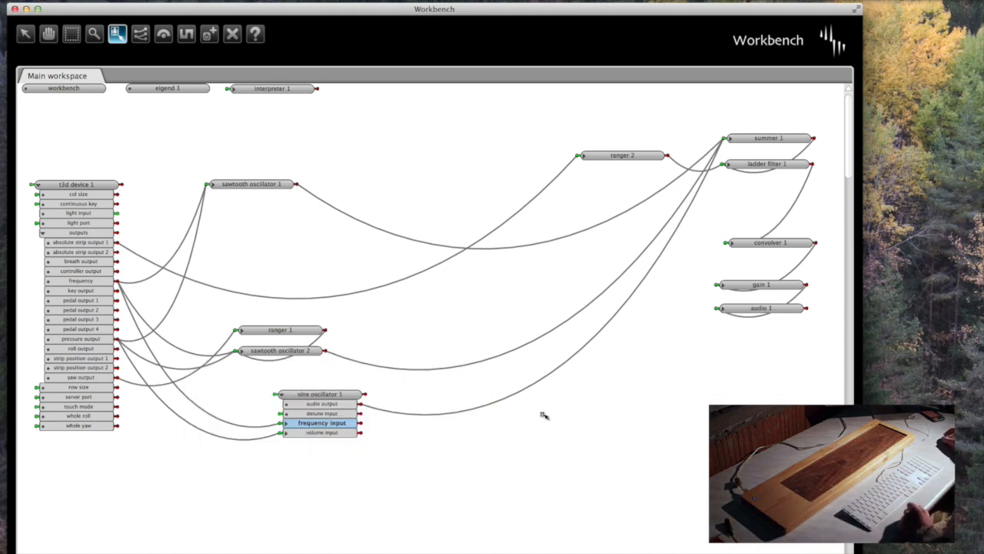
Step: Lower the volume input of gain 1 slightly
double_click(752, 285)
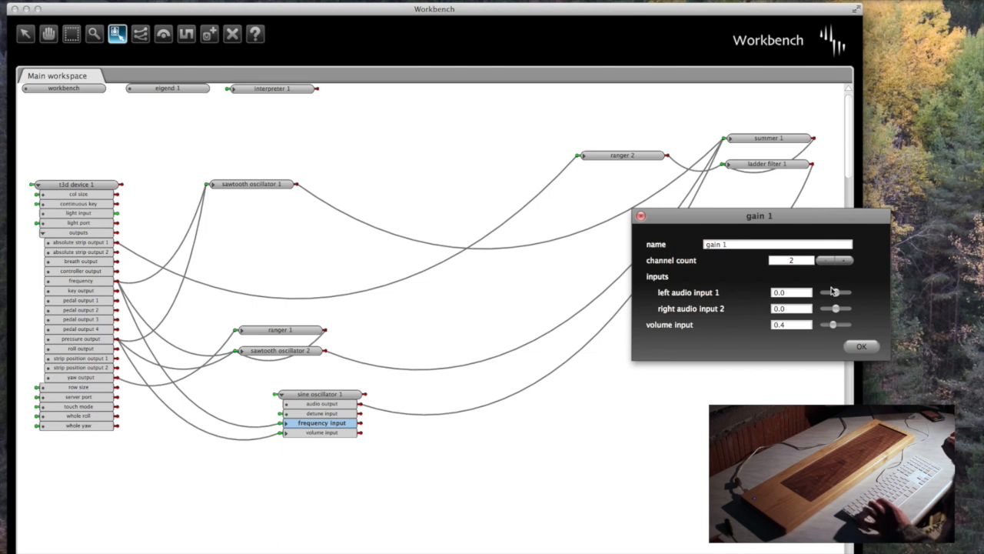
drag(837, 325, 830, 324)
click(857, 347)
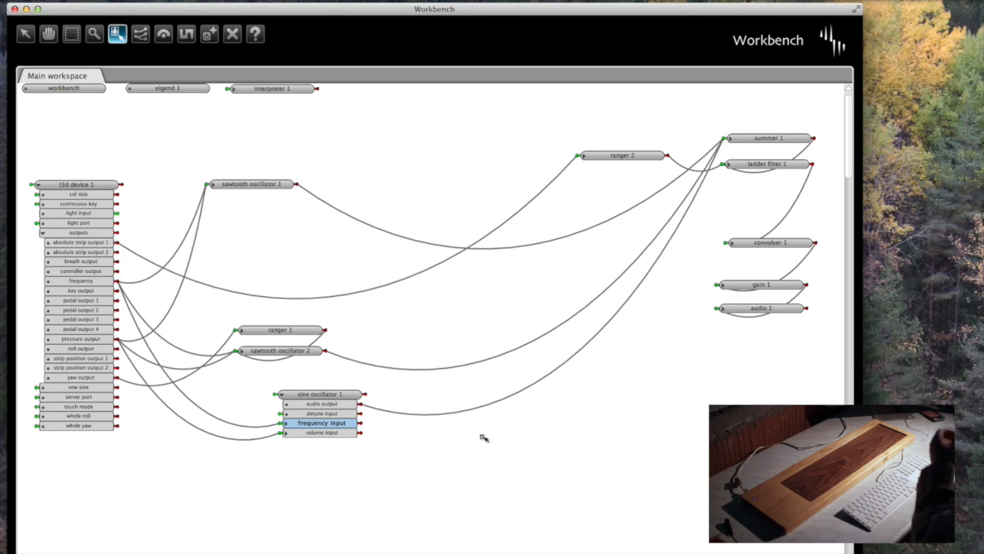
Step: Collapse sine oscillator 1 and delete the ranger 1 and sawtooth oscillator 2 agents
click(26, 35)
click(281, 395)
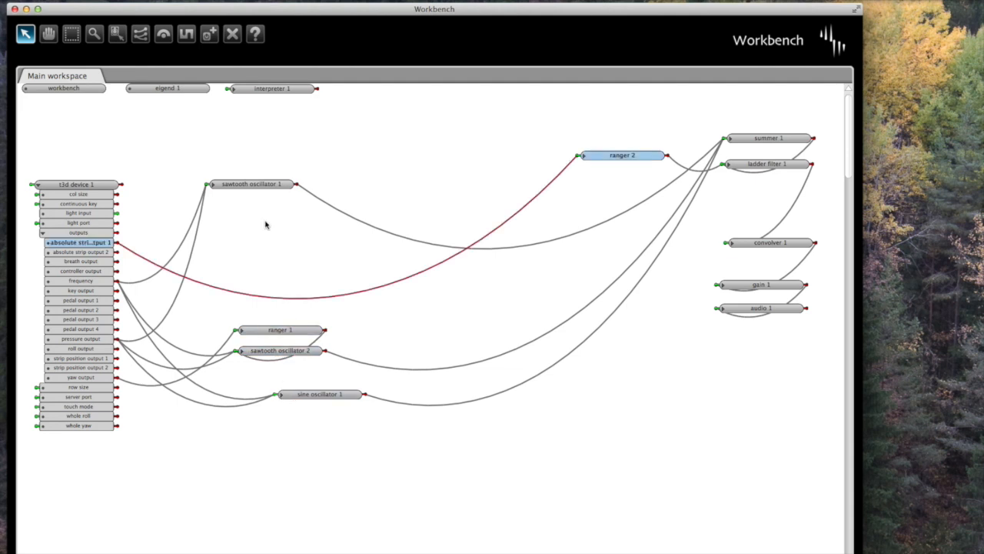
click(233, 35)
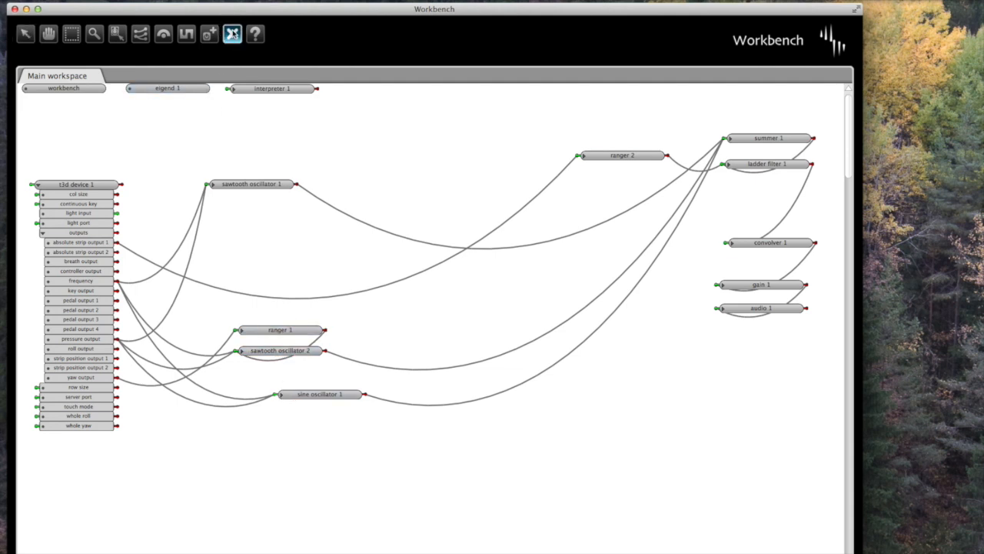
click(281, 329)
click(333, 361)
click(298, 352)
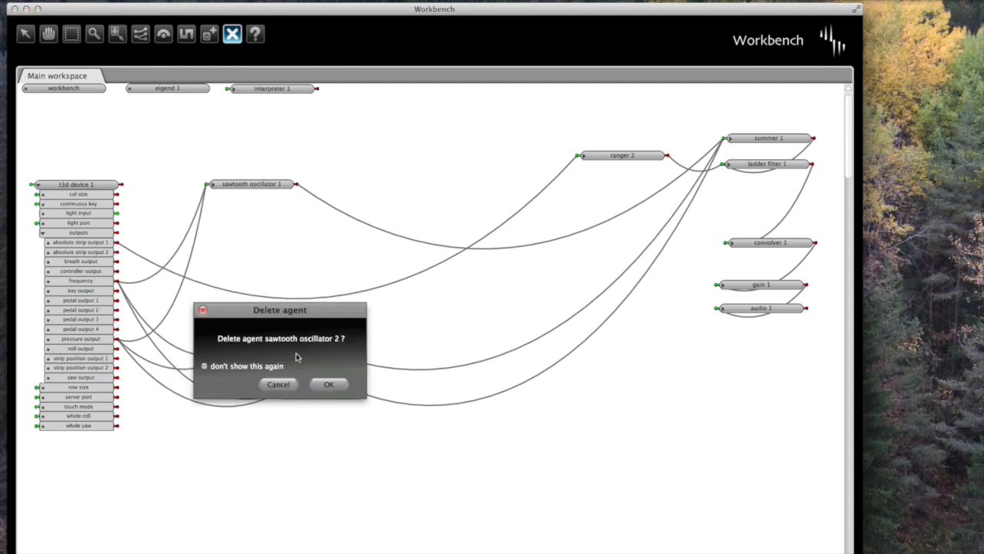
click(330, 391)
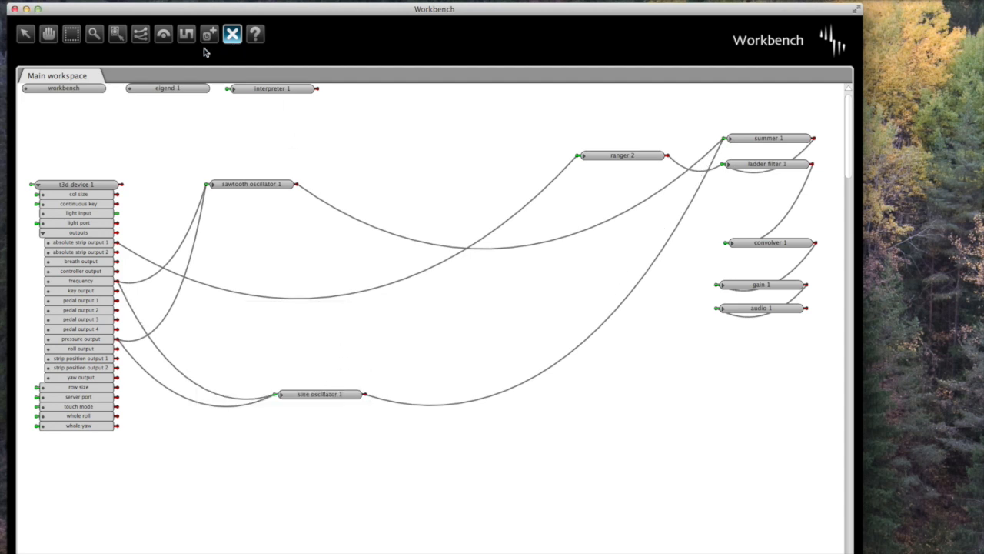
Step: Create a Rectangle Oscillator agent above sine oscillator 1
click(210, 33)
click(283, 319)
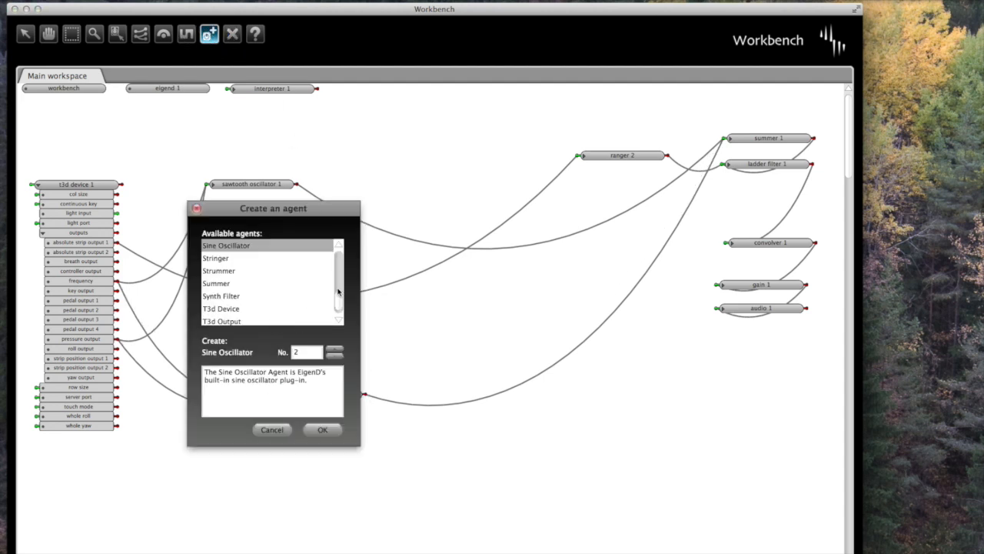
scroll(338, 292, up, 5)
scroll(338, 293, up, 2)
click(259, 273)
click(323, 432)
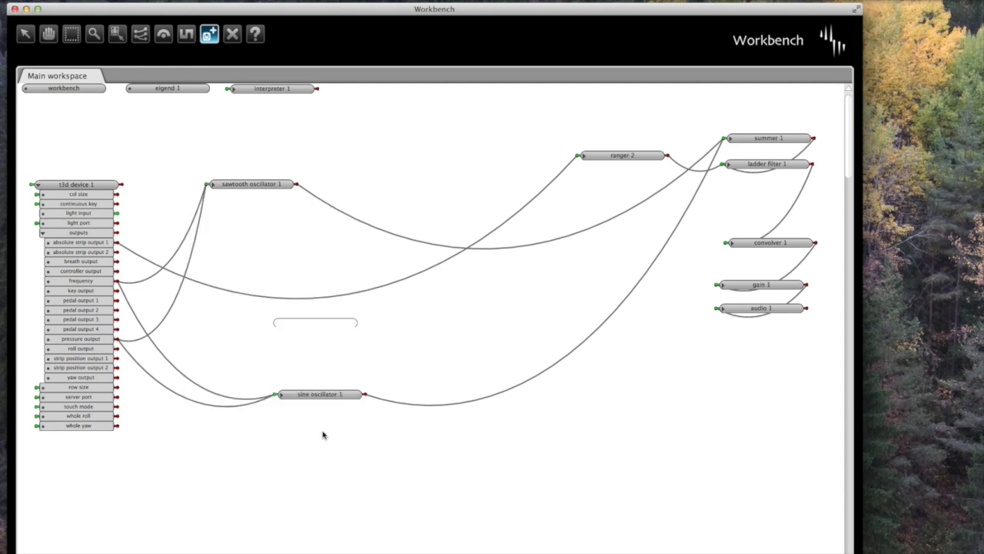
Step: Expand rectangle oscillator 1 and connect its audio output to summer 1's audio input 1 on channel 2
click(25, 36)
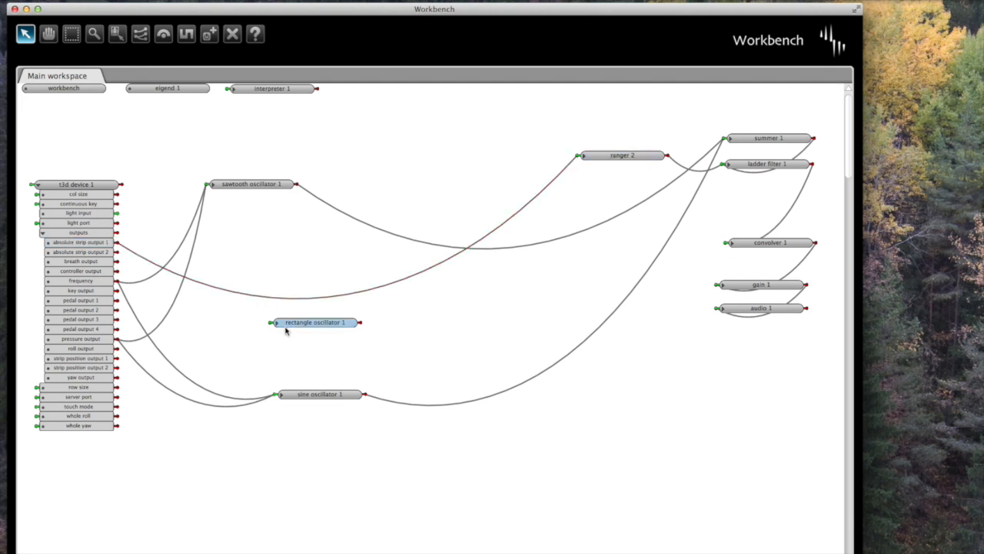
click(277, 323)
click(140, 34)
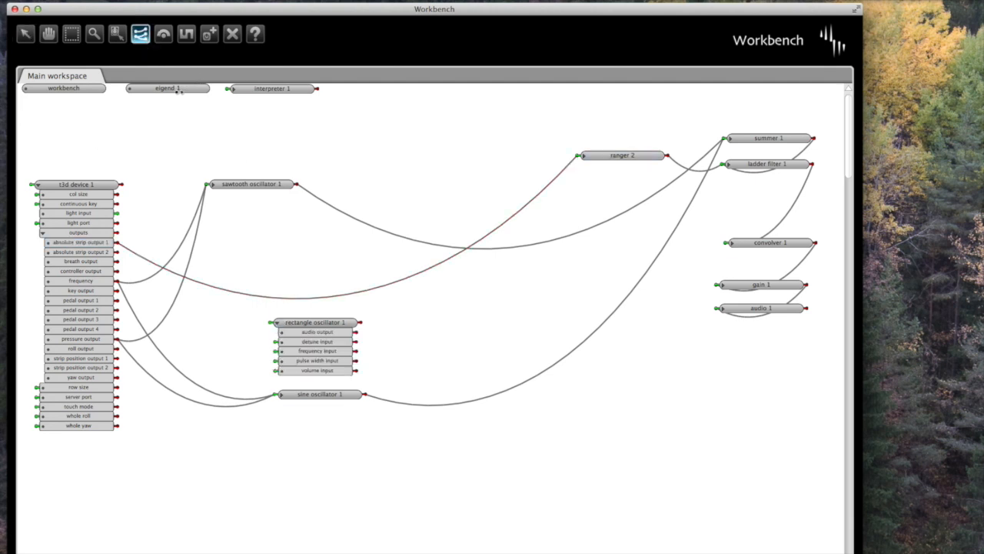
drag(352, 332, 742, 139)
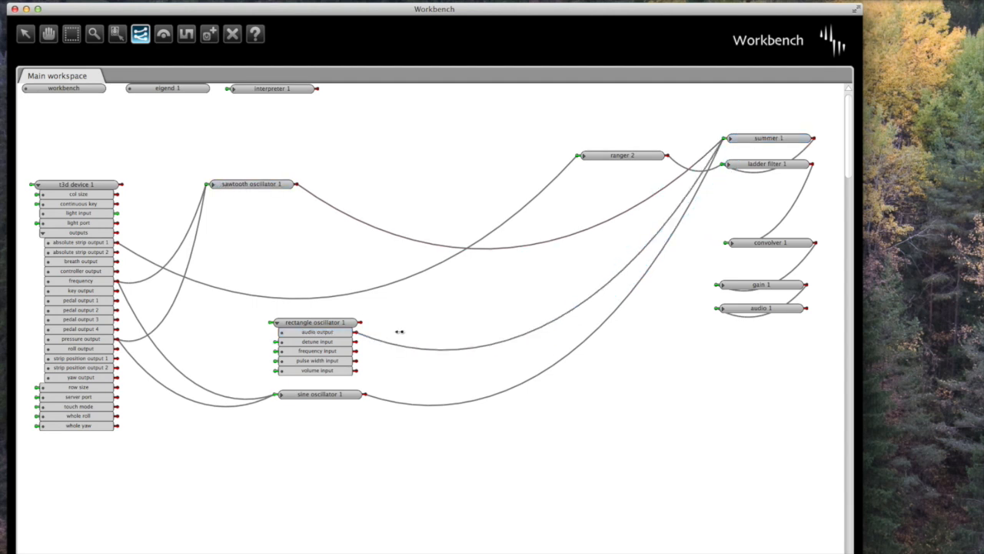
key(c)
click(426, 349)
click(496, 353)
click(496, 353)
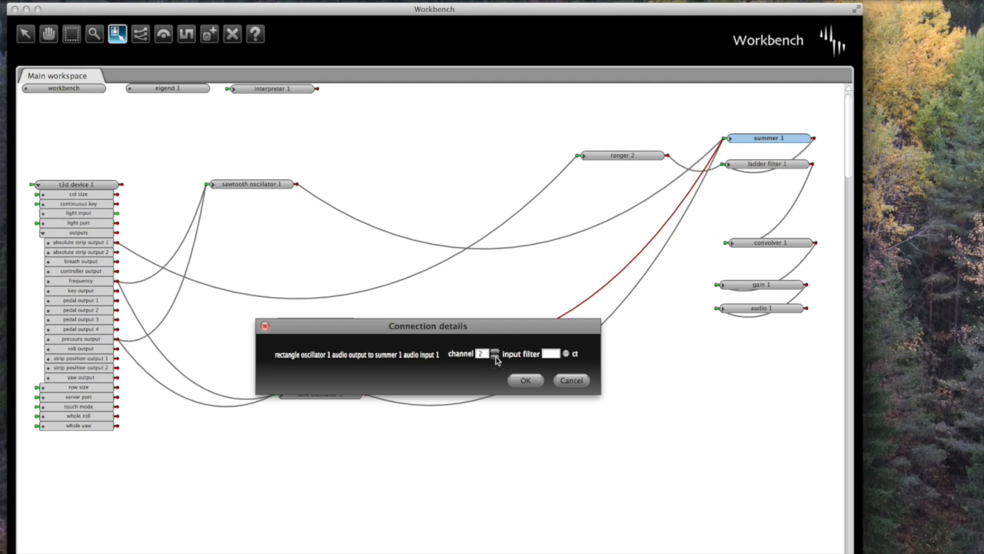
click(525, 380)
Step: Connect the t3d device's frequency to rectangle oscillator 1's frequency input and its pressure output to the oscillator's volume input
click(140, 33)
mouse_move(81, 281)
mouse_down()
mouse_move(320, 363)
mouse_move(293, 350)
mouse_up()
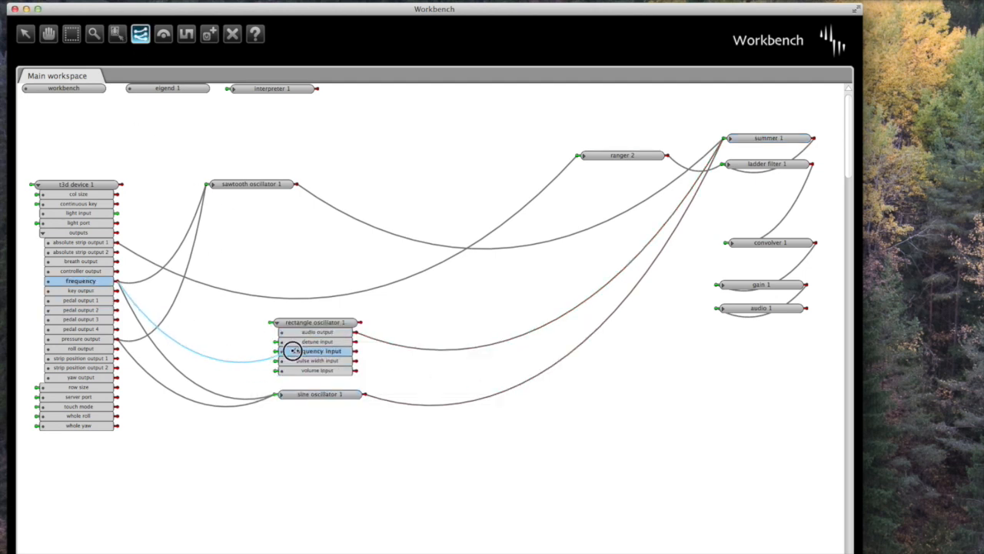
drag(81, 339, 312, 369)
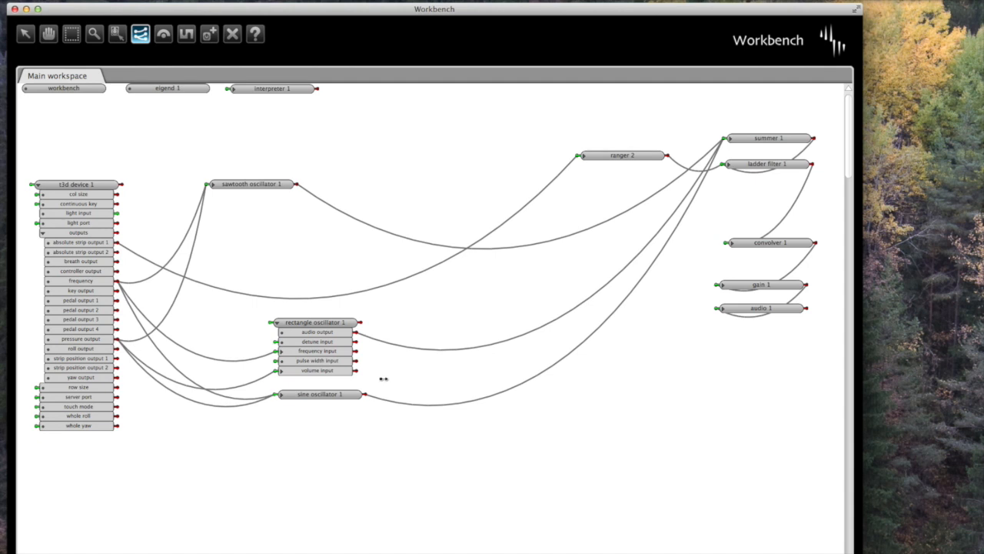
Step: Create a second Sine Oscillator agent between sawtooth oscillator 1 and rectangle oscillator 1
click(209, 35)
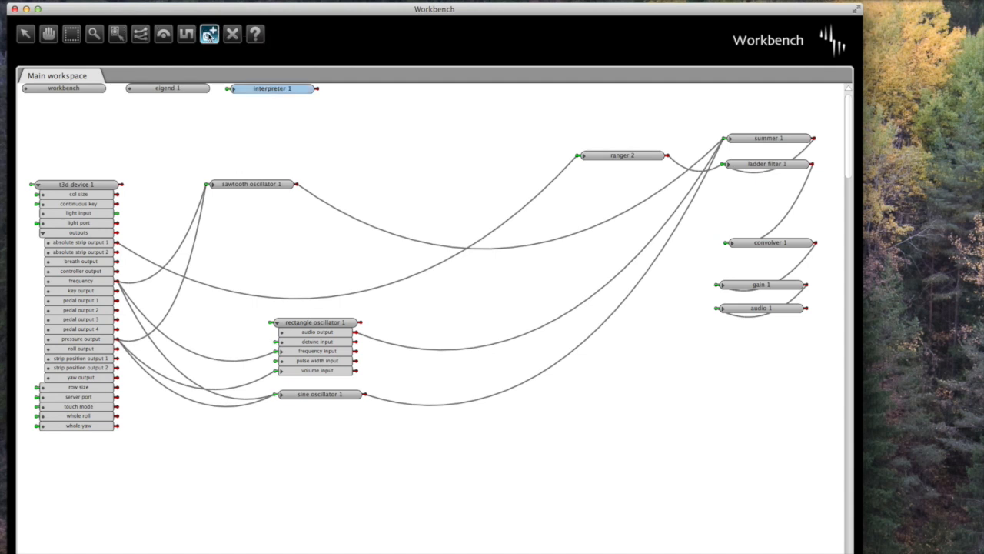
click(224, 260)
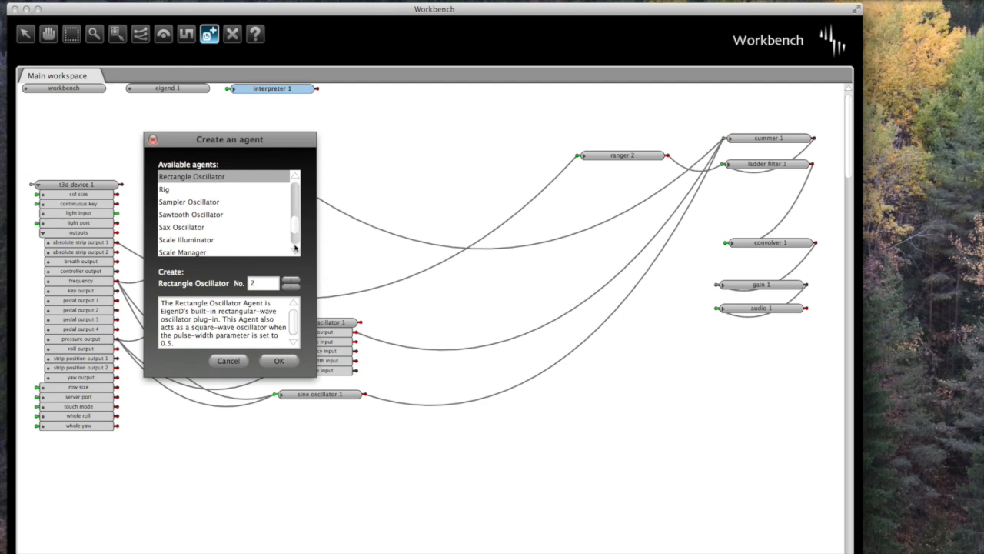
scroll(296, 254, down, 2)
scroll(296, 254, up, 3)
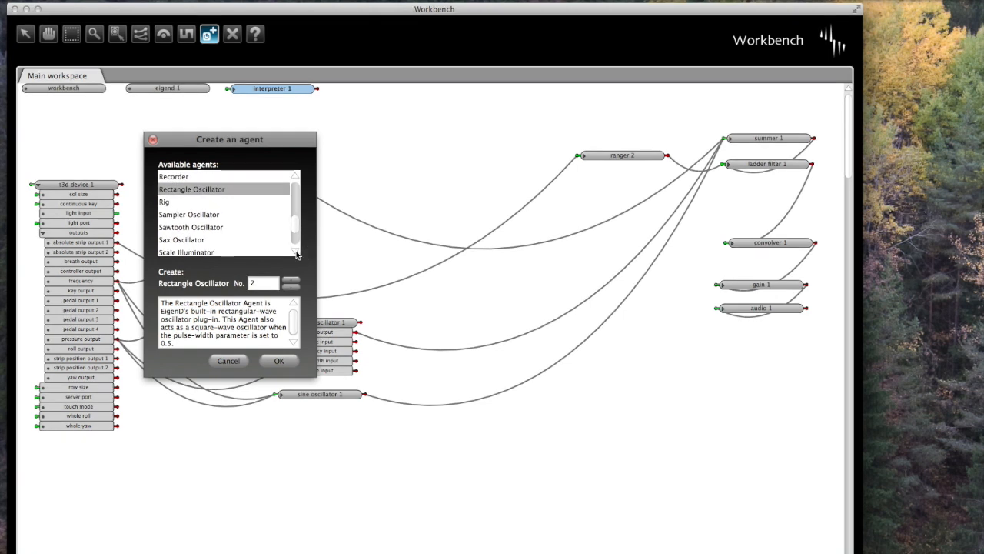
scroll(296, 254, down, 2)
scroll(297, 255, down, 4)
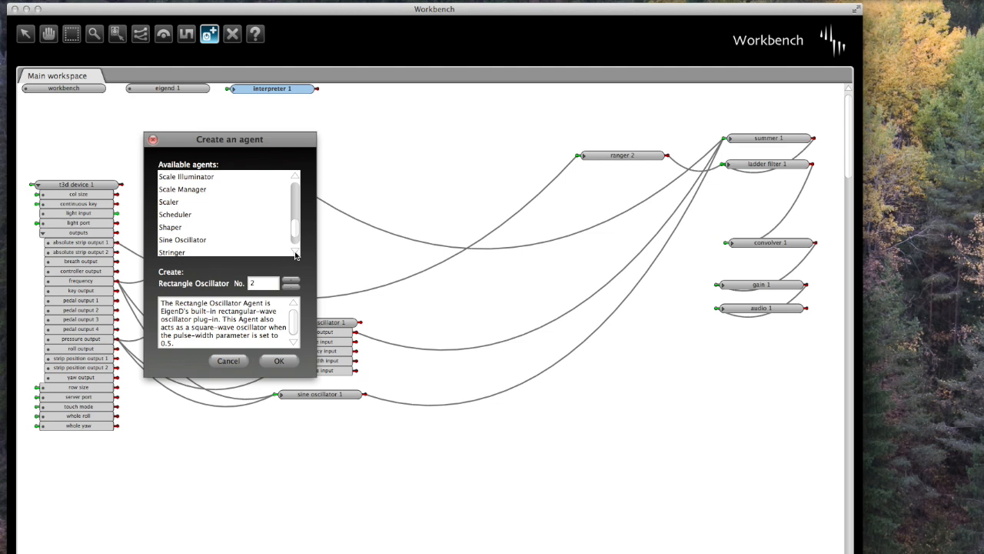
click(194, 240)
click(278, 361)
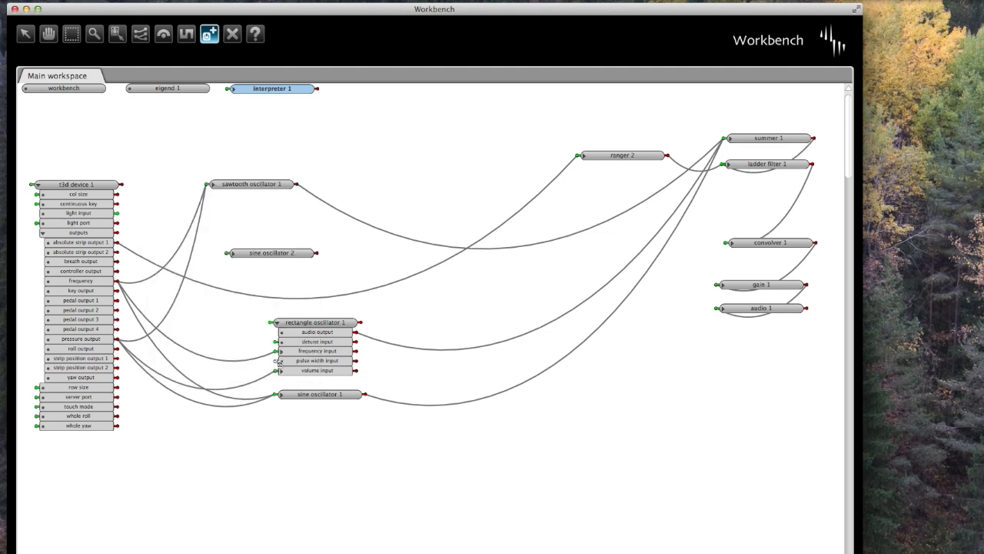
Step: Expand sine oscillator 2 and move it directly beneath sawtooth oscillator 1
click(25, 33)
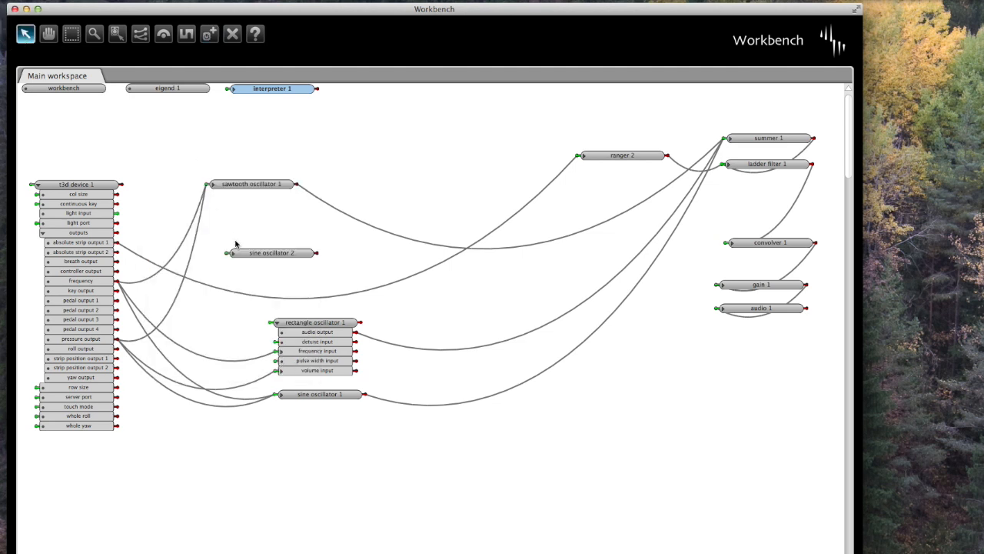
click(232, 252)
click(49, 34)
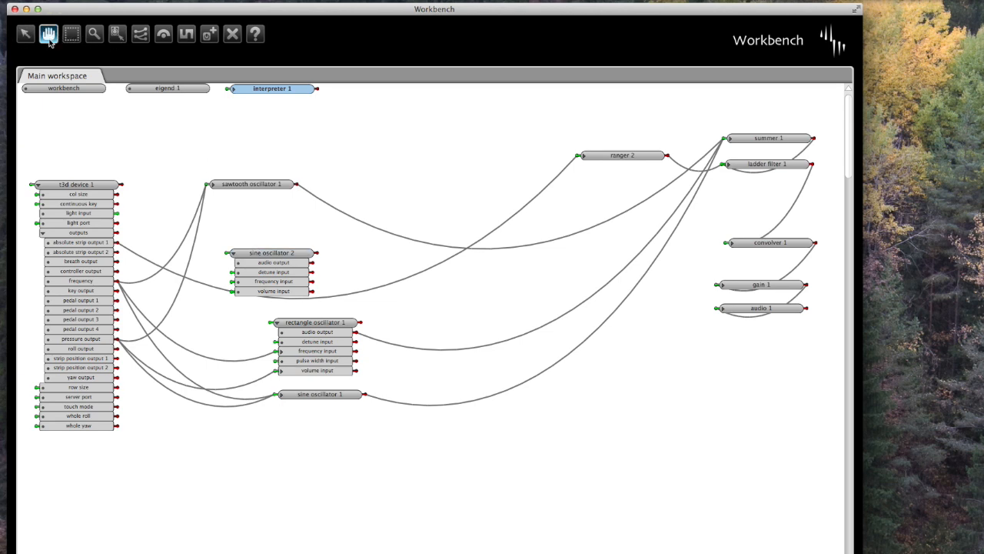
drag(271, 253, 252, 243)
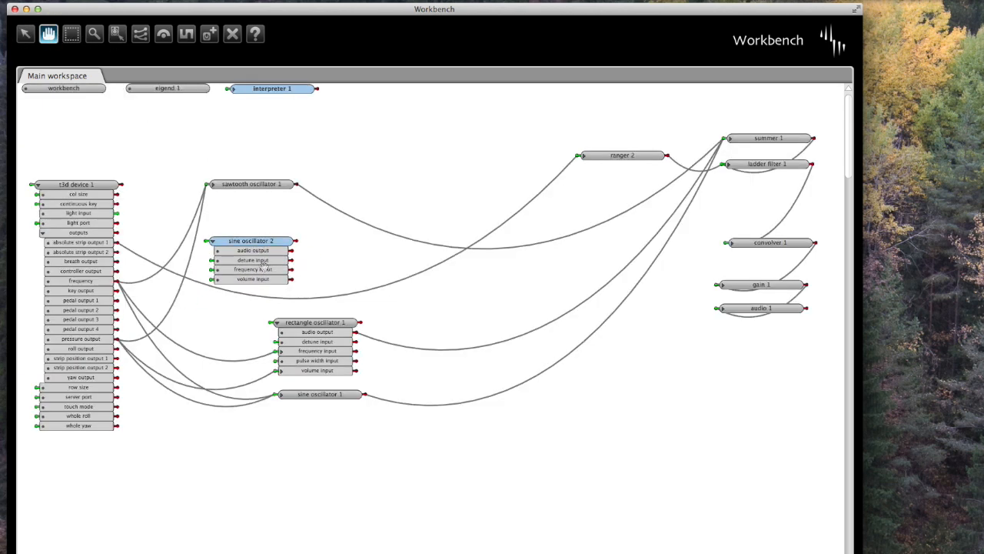
Step: Edit the frequency input value in sine oscillator 2's settings and accept the dialog
key(e)
click(258, 248)
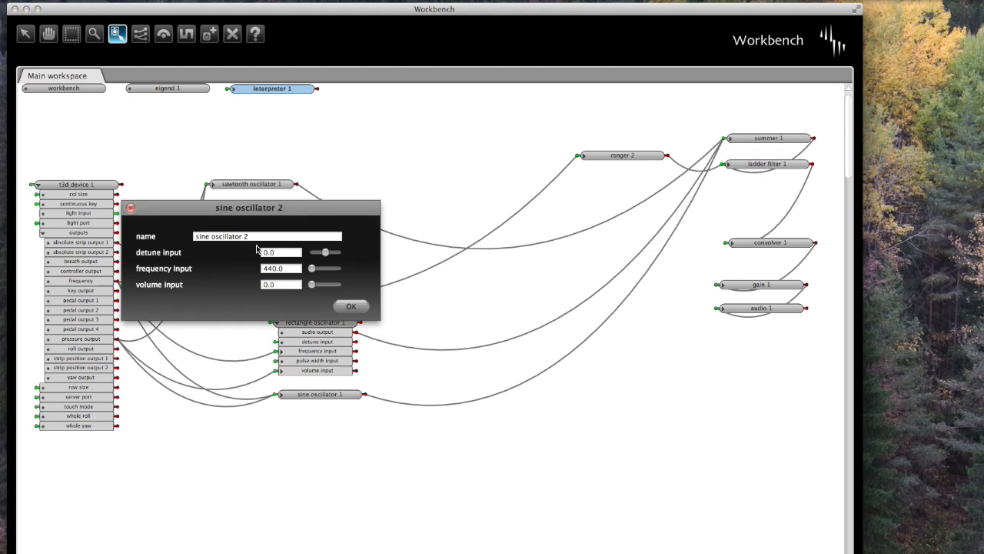
drag(286, 268, 164, 268)
mouse_move(163, 268)
click(352, 307)
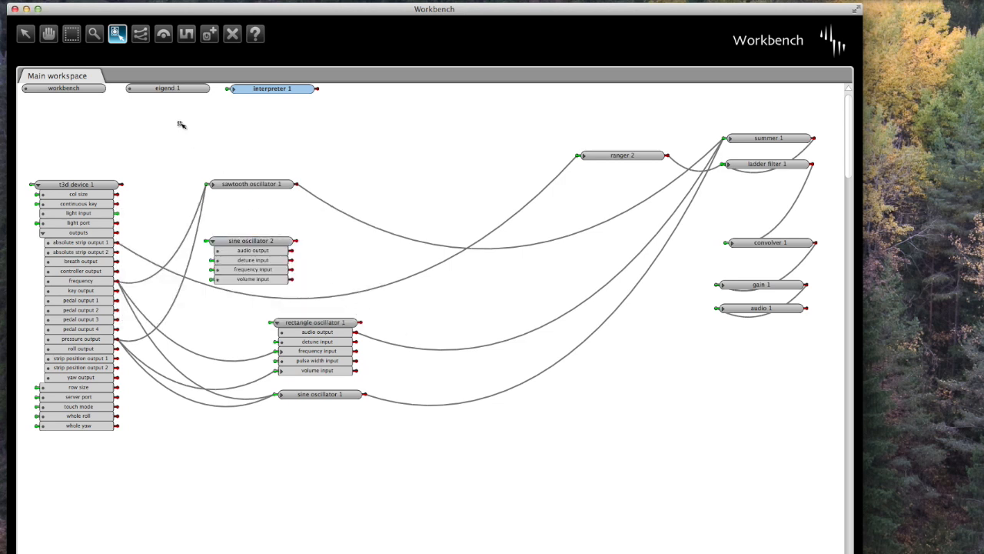
Step: Connect sine oscillator 2's audio output to rectangle oscillator 1's pulse width input and the t3d device's yaw output to sine oscillator 2's volume input
click(139, 34)
drag(292, 252, 301, 362)
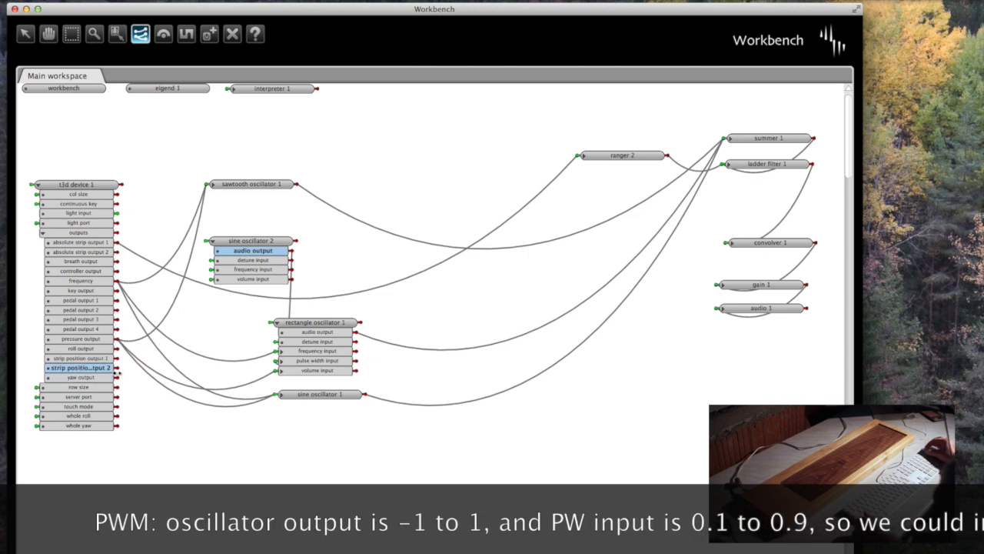
drag(114, 378, 231, 280)
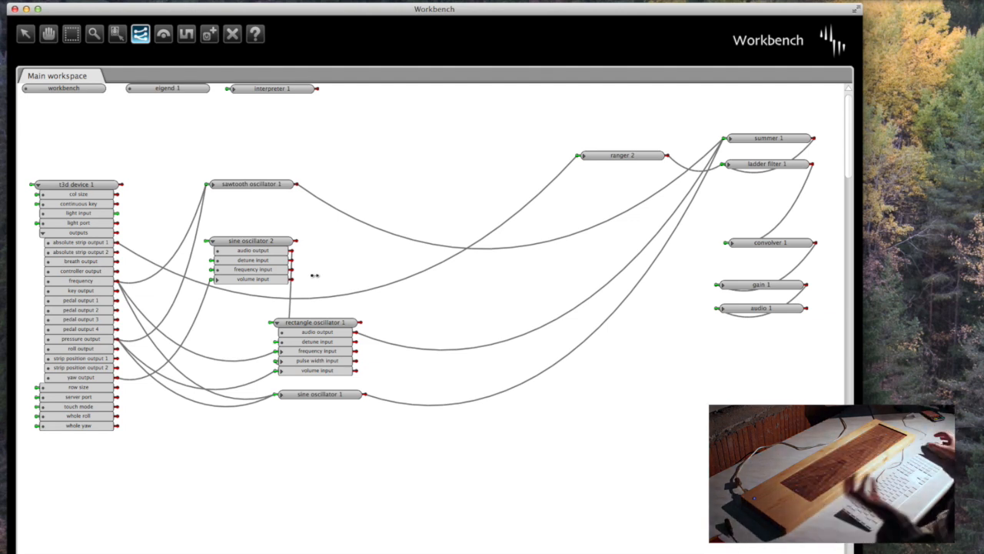
Step: Collapse sine oscillator 2 and move it above rectangle oscillator 1
click(48, 34)
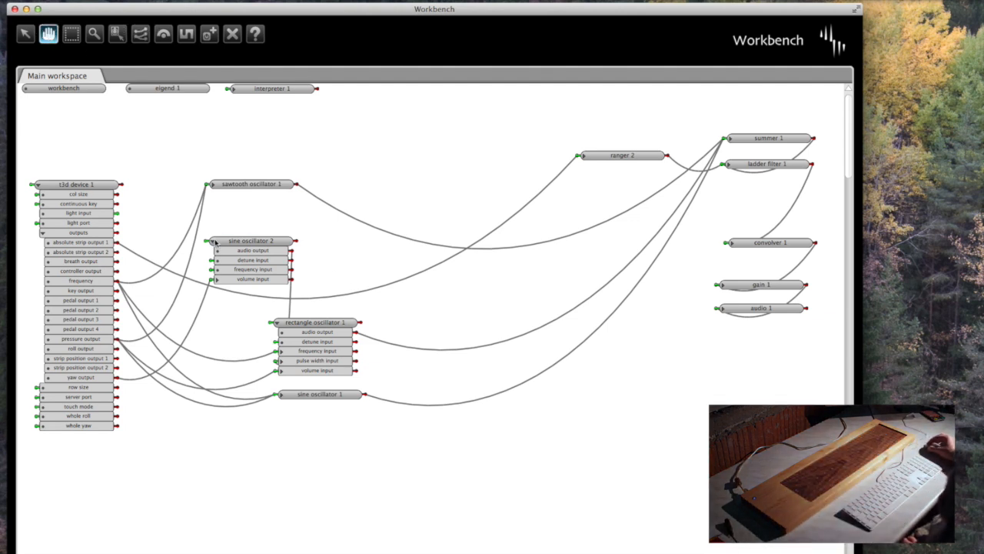
click(213, 242)
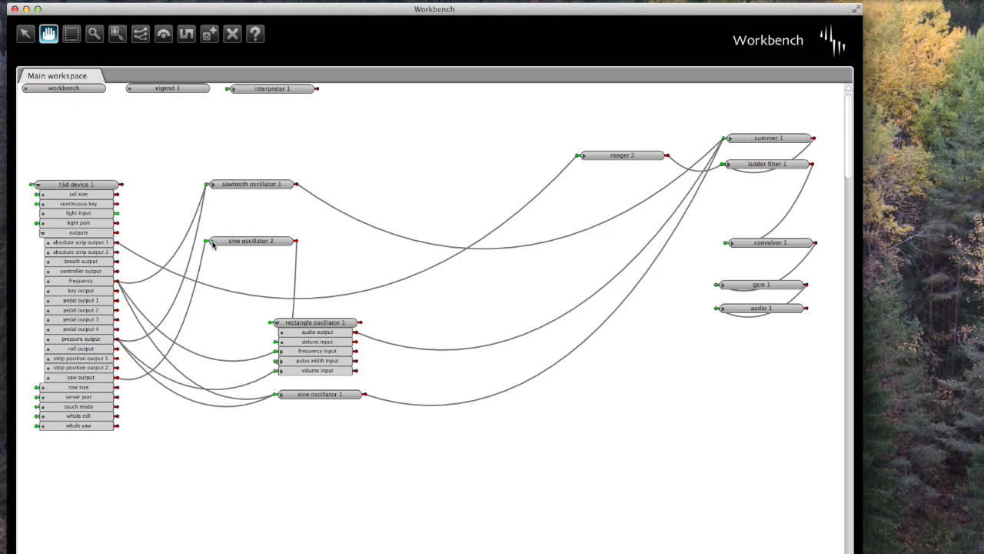
drag(274, 241, 330, 239)
Step: Expand sine oscillator 1 and move it and rectangle oscillator 1 further down the workspace
click(277, 324)
click(277, 324)
click(282, 395)
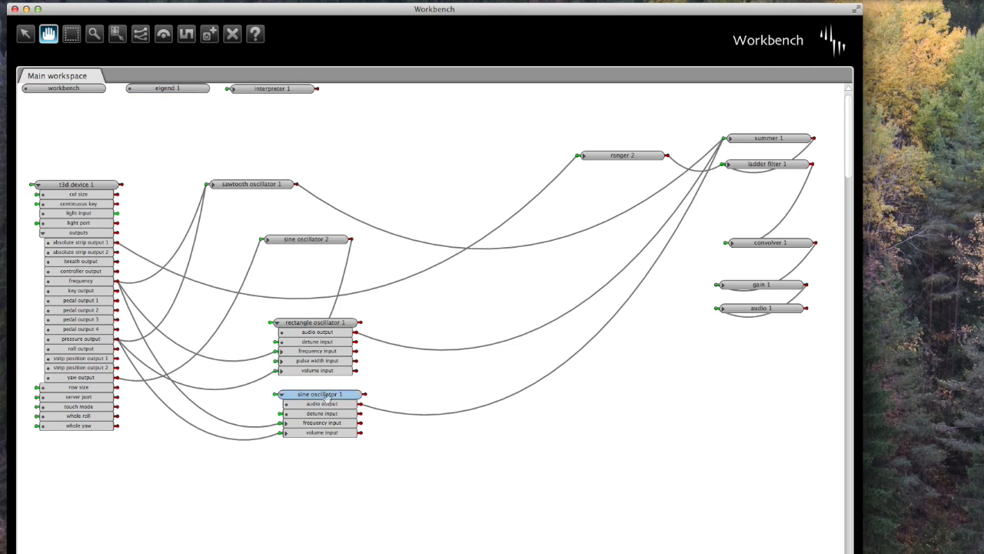
drag(327, 396, 323, 460)
drag(311, 329, 310, 385)
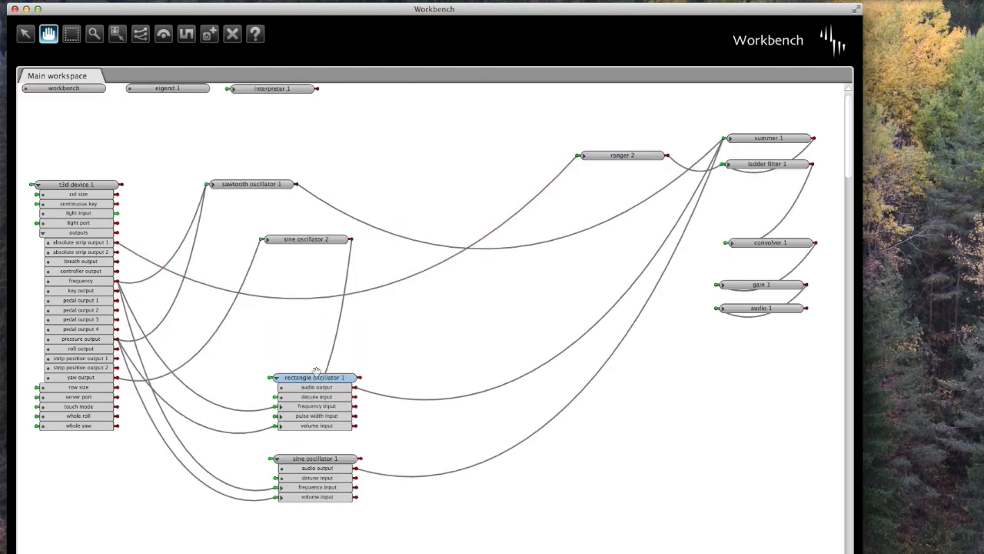
Step: Expand sine oscillator 2, shift it slightly, and place sawtooth oscillator 1 expanded above it
click(269, 239)
drag(301, 239, 314, 238)
drag(238, 184, 285, 154)
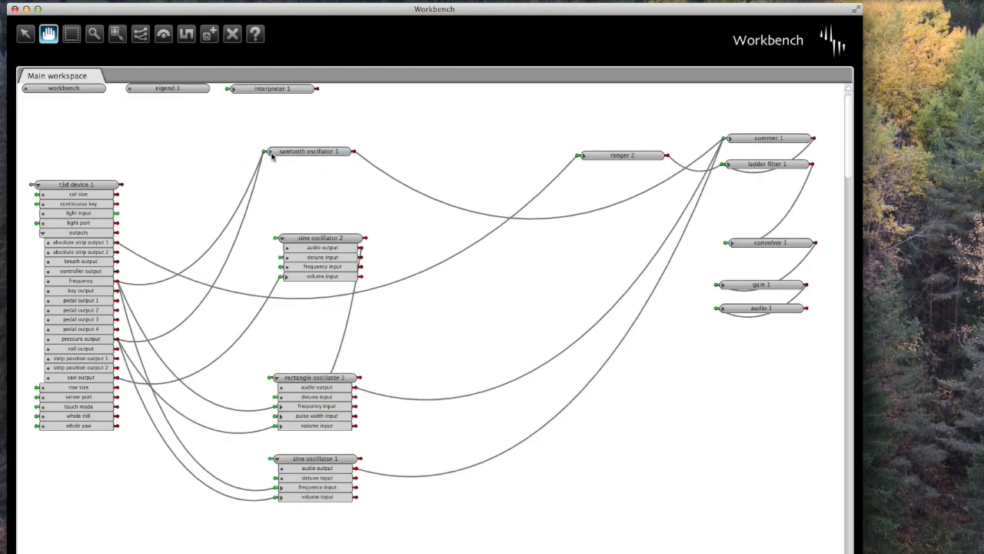
click(270, 151)
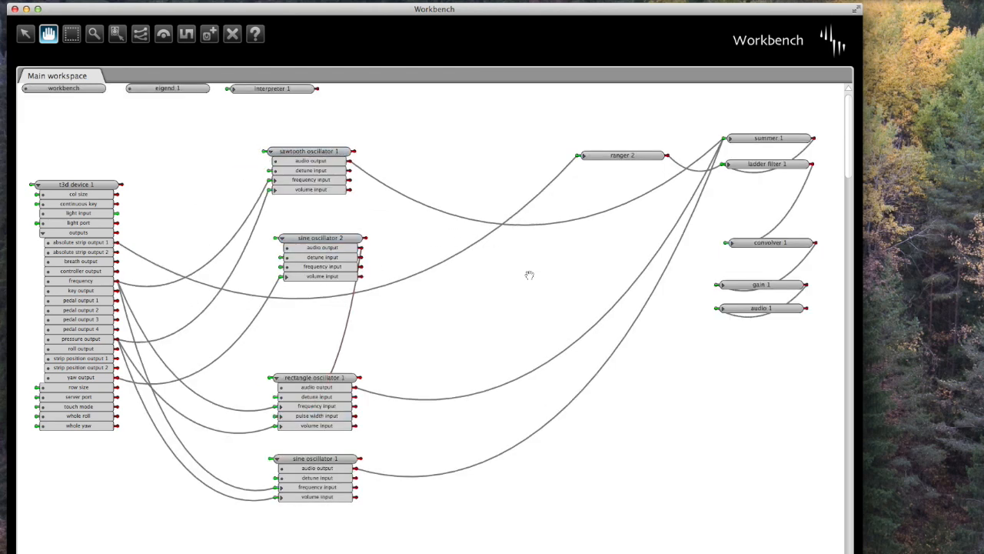
Step: Create an Ahdsr agent numbered 1 between the t3d device and sawtooth oscillator 1
click(217, 37)
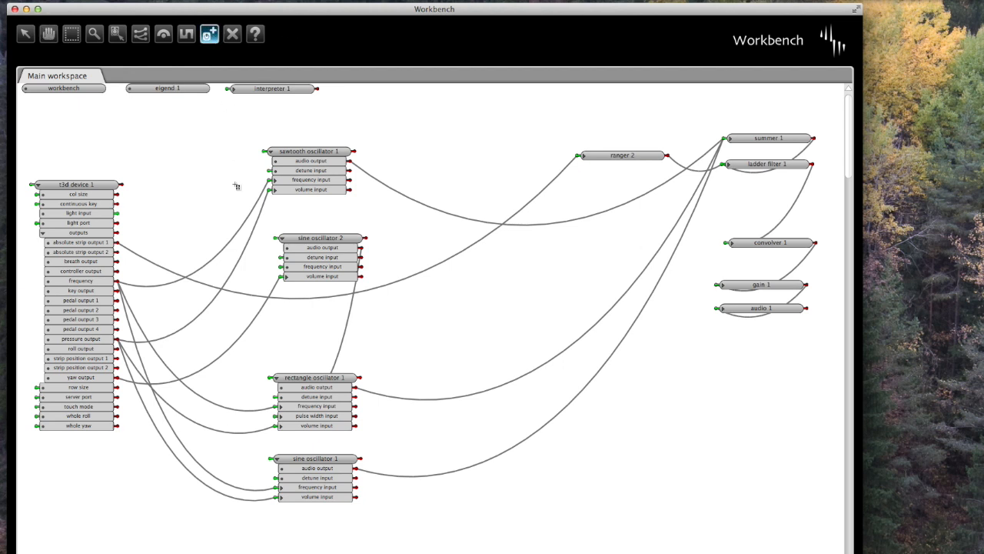
click(160, 134)
drag(229, 93, 153, 66)
click(128, 59)
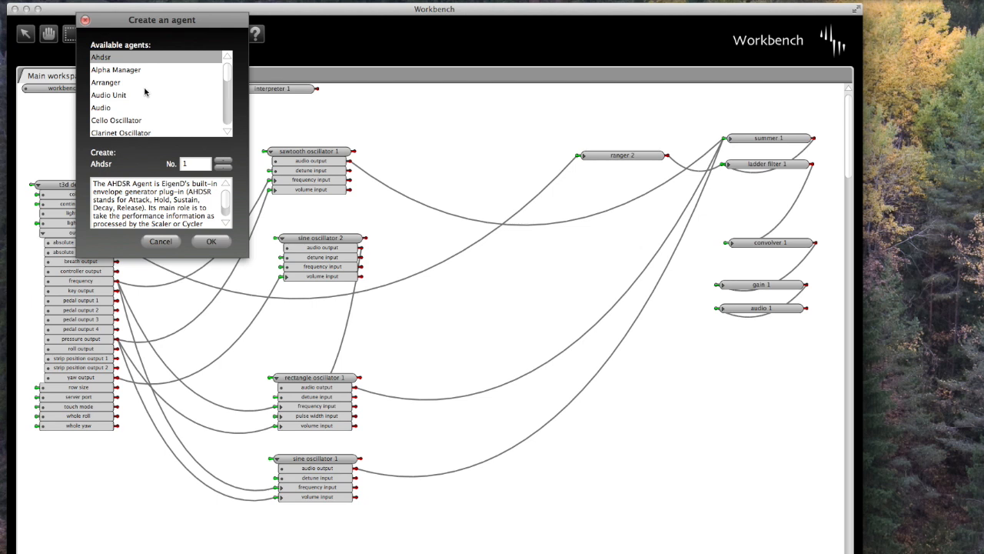
click(211, 241)
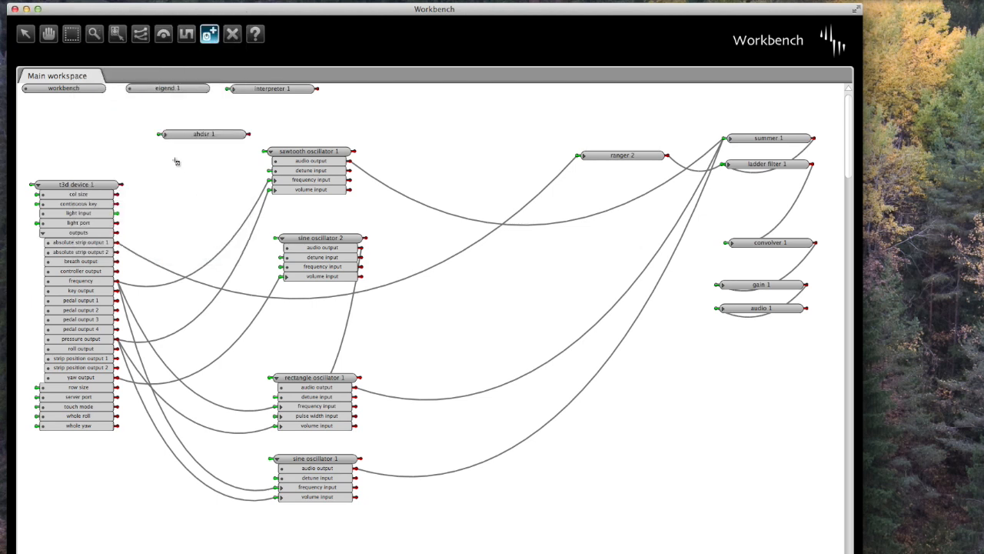
Step: Expand ahdsr 1's inputs and connect the t3d device's pressure output to its pressure input 1 and activation input
click(163, 137)
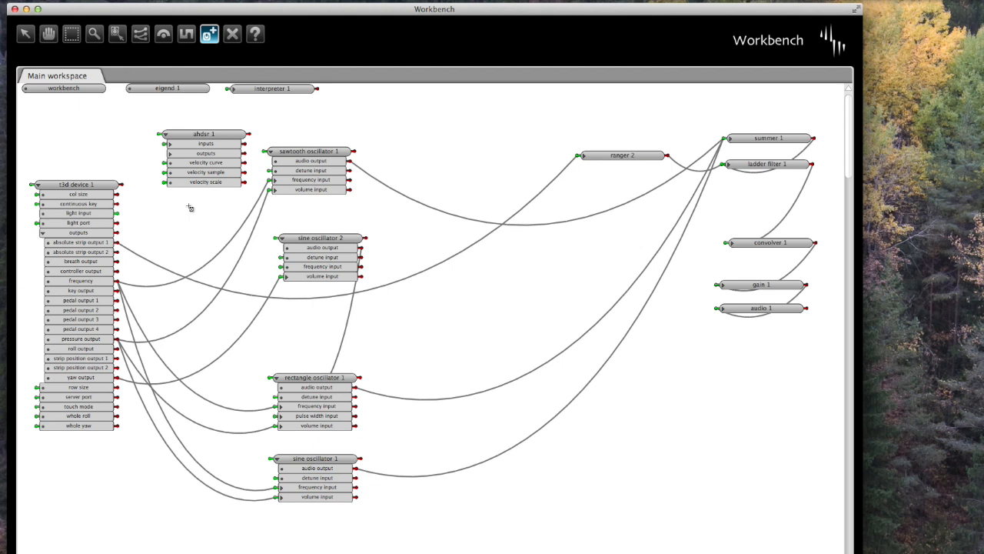
click(25, 36)
click(170, 145)
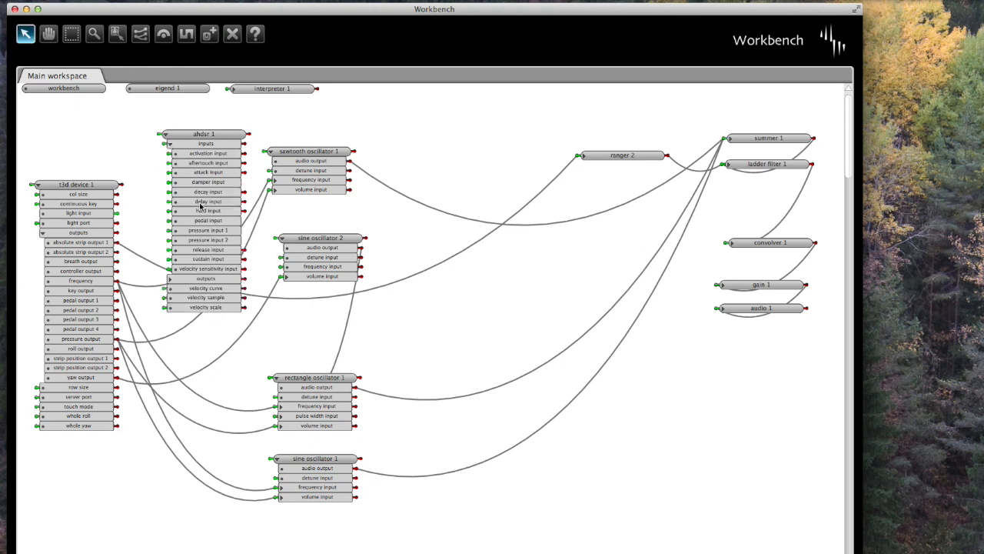
click(140, 34)
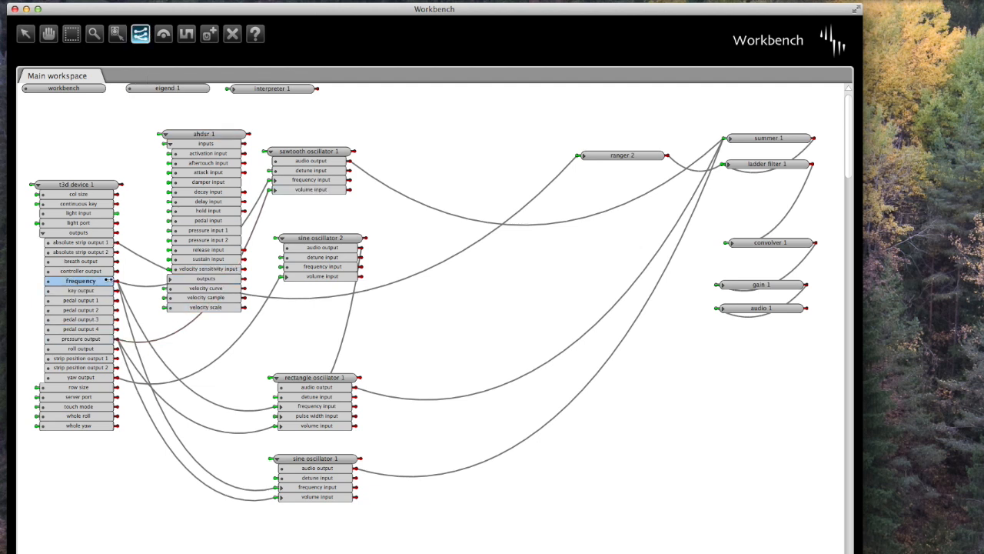
drag(115, 339, 189, 230)
drag(113, 343, 194, 155)
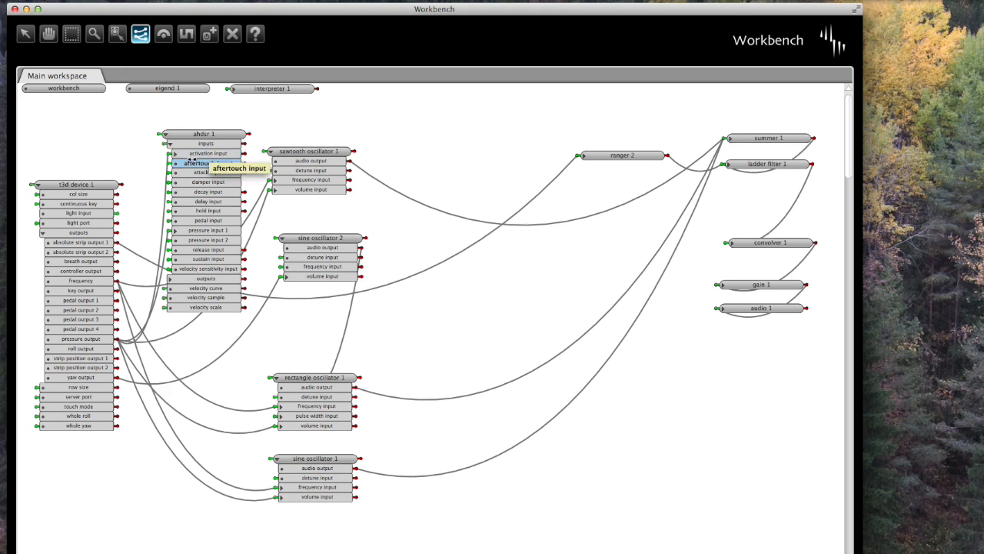
Step: Delete the t3d device's pressure and yaw wires to the volume inputs of the sawtooth, rectangle and both sine oscillators
click(232, 34)
click(266, 203)
click(378, 272)
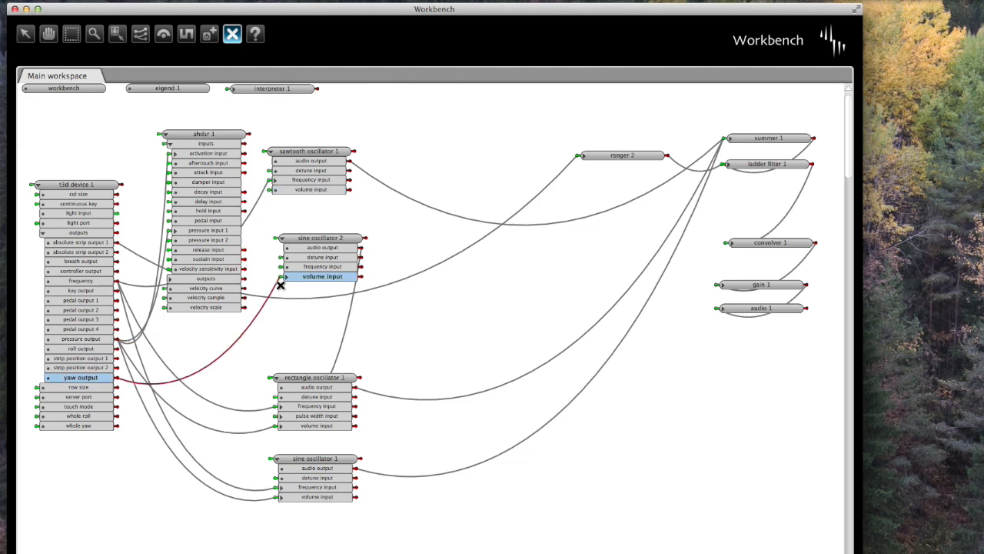
click(251, 323)
click(368, 389)
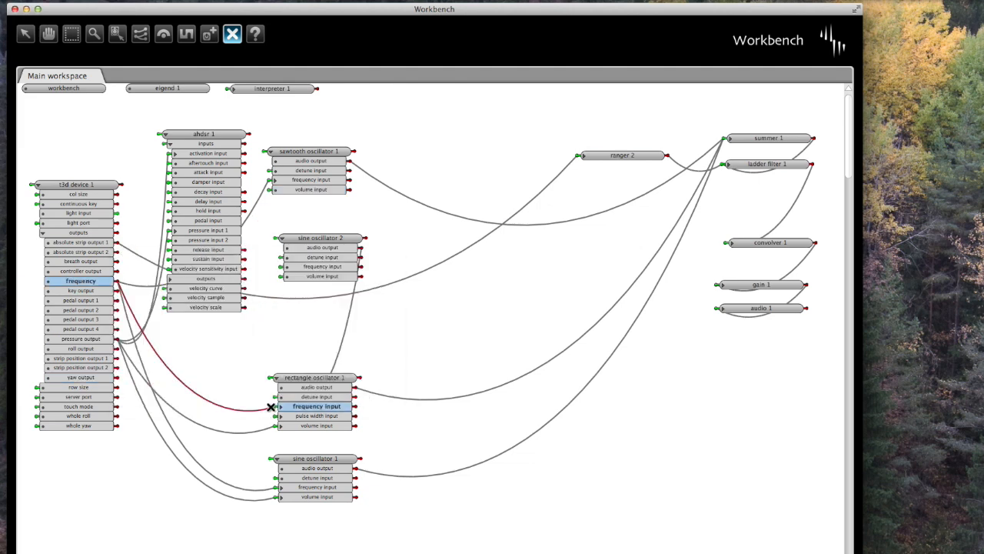
click(266, 433)
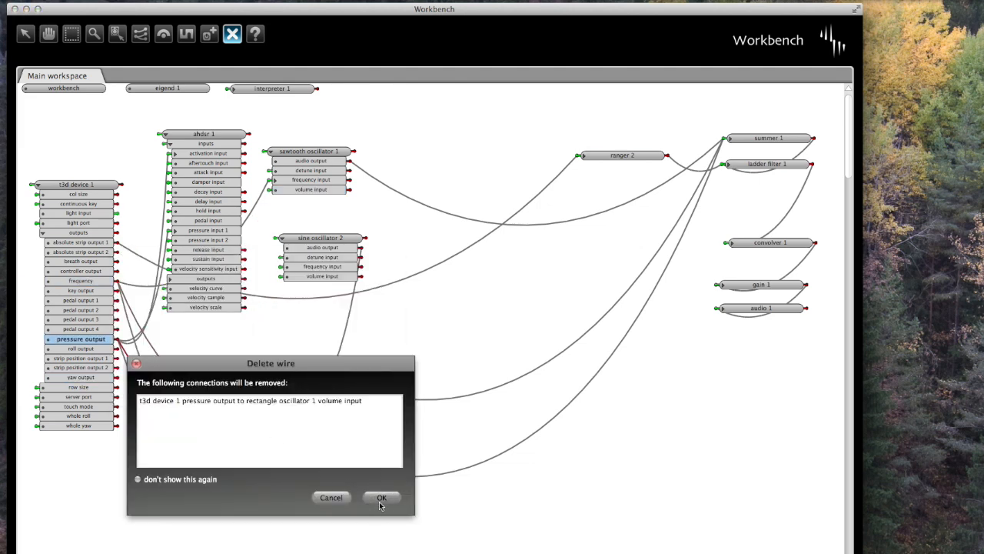
click(383, 496)
click(260, 500)
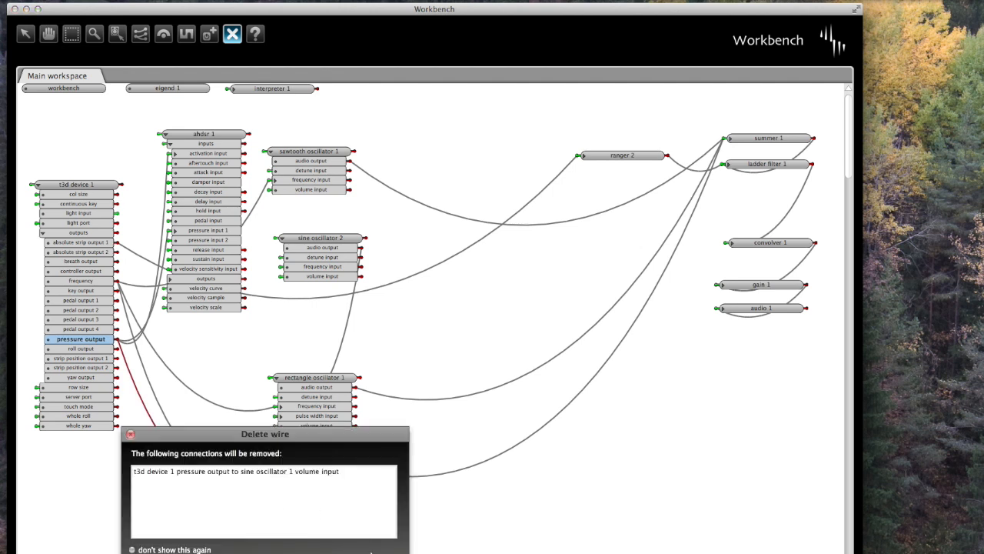
click(372, 551)
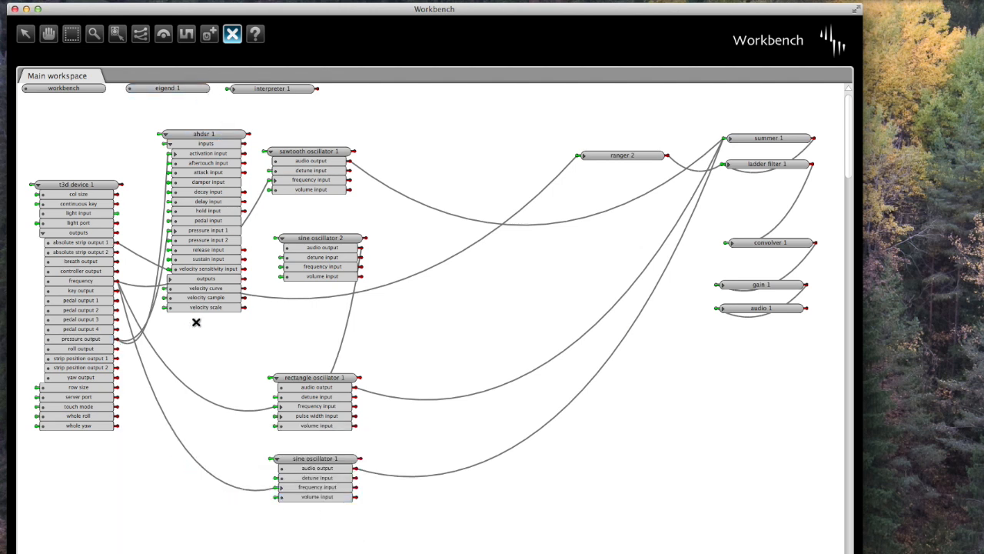
Step: Expand ahdsr 1's outputs and connect its volume output to the volume inputs of all four oscillators
click(26, 40)
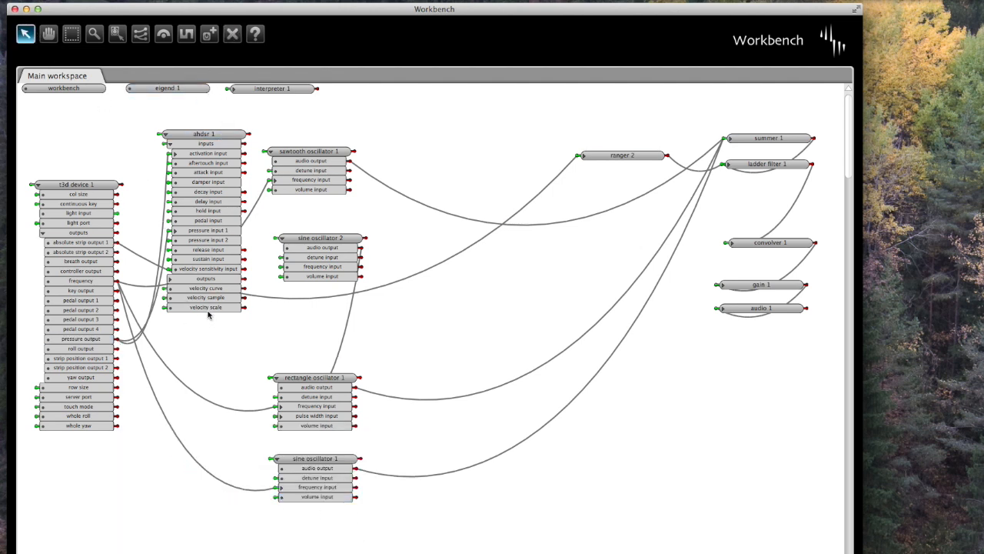
click(170, 279)
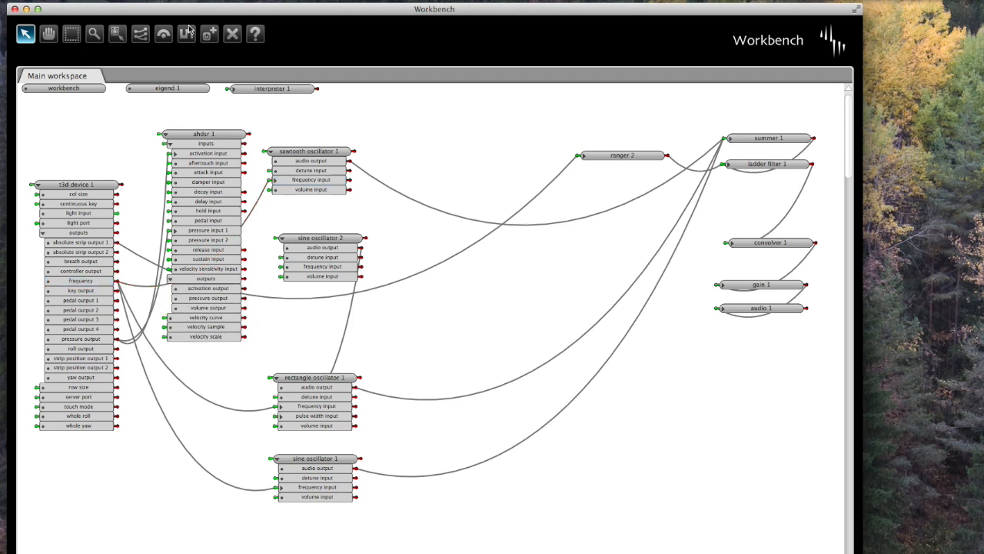
click(140, 34)
drag(239, 309, 281, 189)
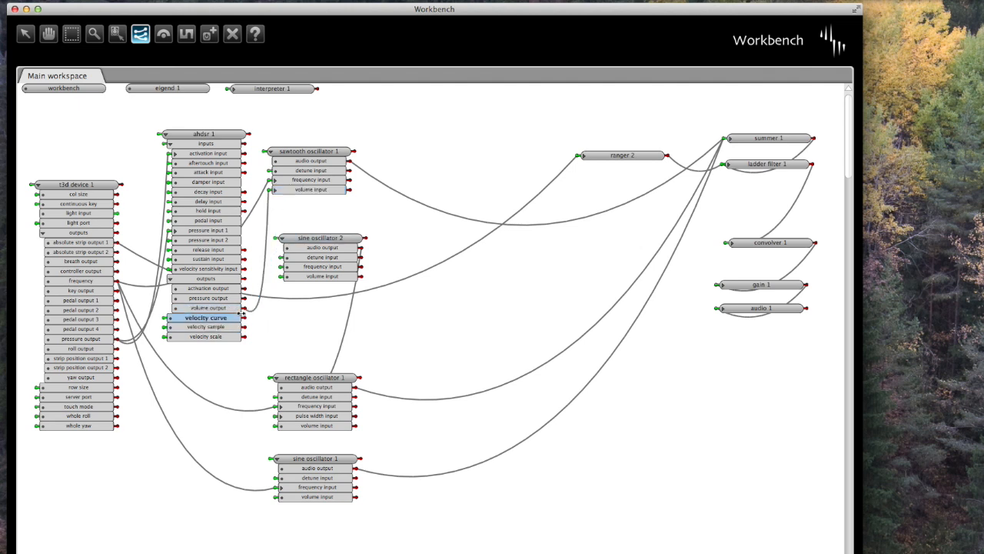
drag(237, 309, 285, 426)
drag(235, 308, 287, 499)
Step: Set ahdsr 1's sustain input to 0.0 and its decay input to 1.0
key(m)
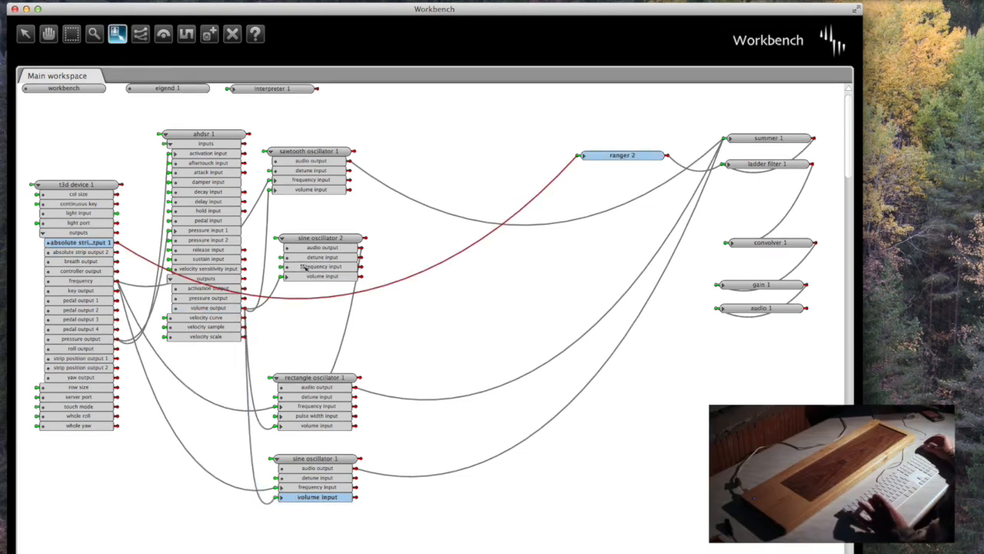
double_click(204, 135)
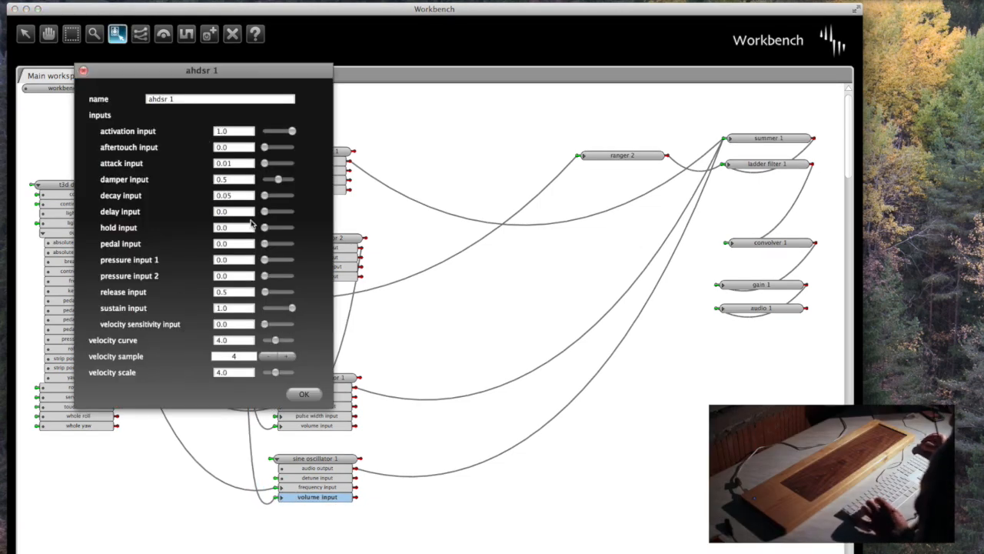
drag(292, 308, 175, 319)
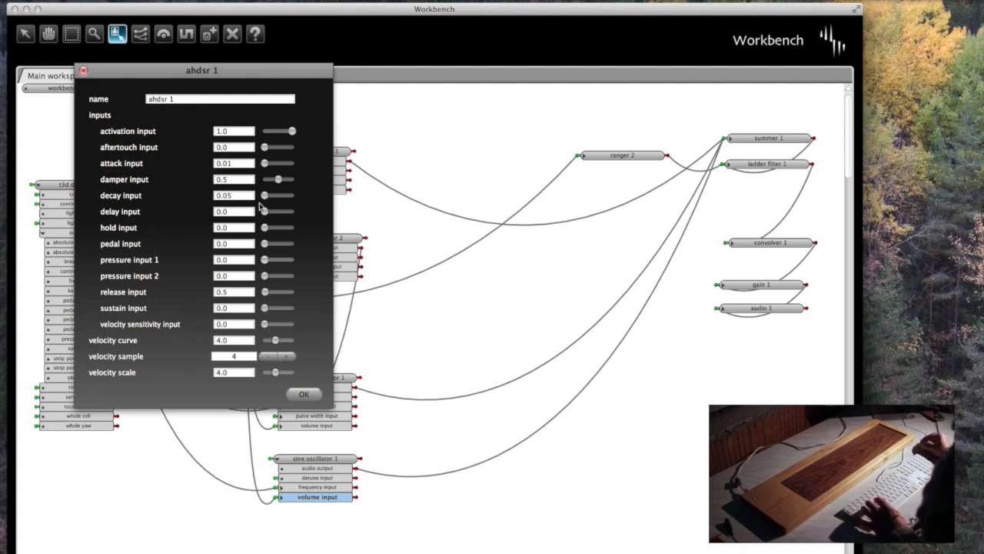
drag(264, 197, 266, 199)
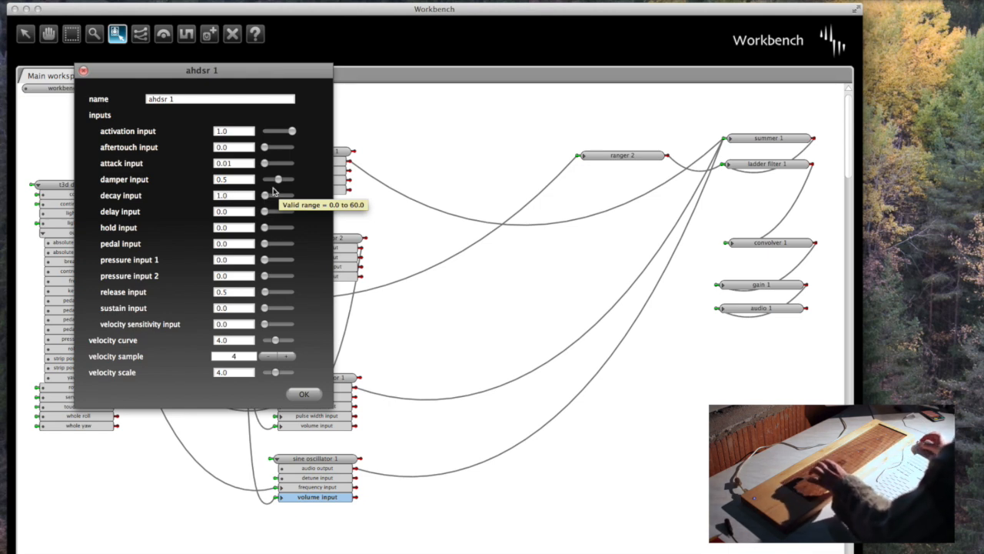
Step: Try ahdsr 1's attack input at 6.0, return it to 0.0, and set the velocity sensitivity input to 0.2
drag(265, 165, 267, 166)
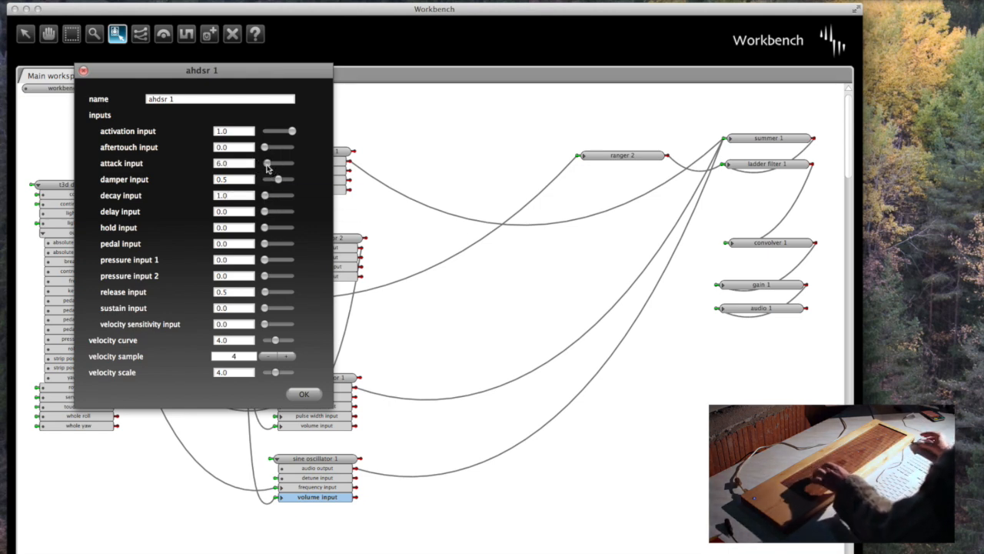
mouse_move(268, 166)
mouse_down()
mouse_move(249, 163)
mouse_move(263, 165)
mouse_up()
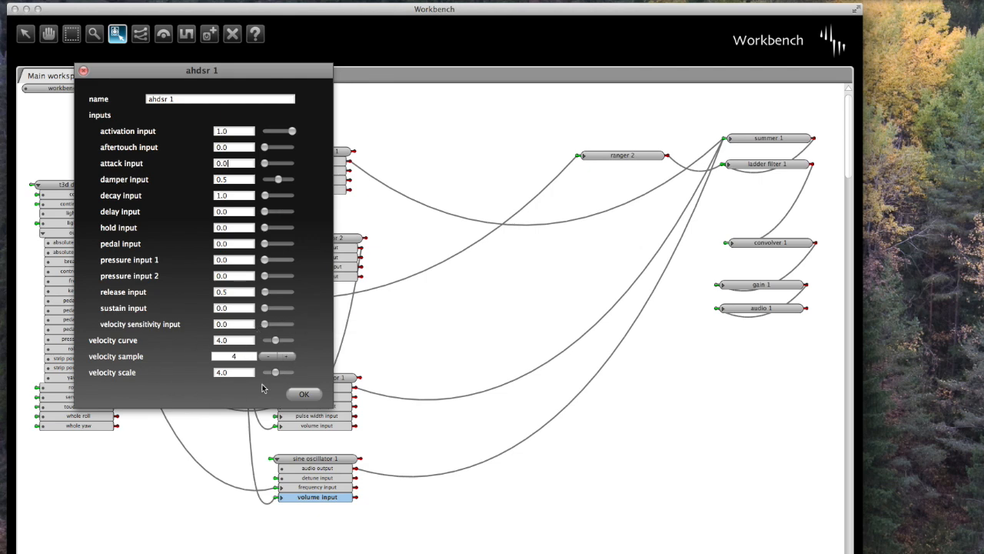
mouse_move(266, 325)
mouse_down()
mouse_move(291, 327)
mouse_move(270, 328)
mouse_up()
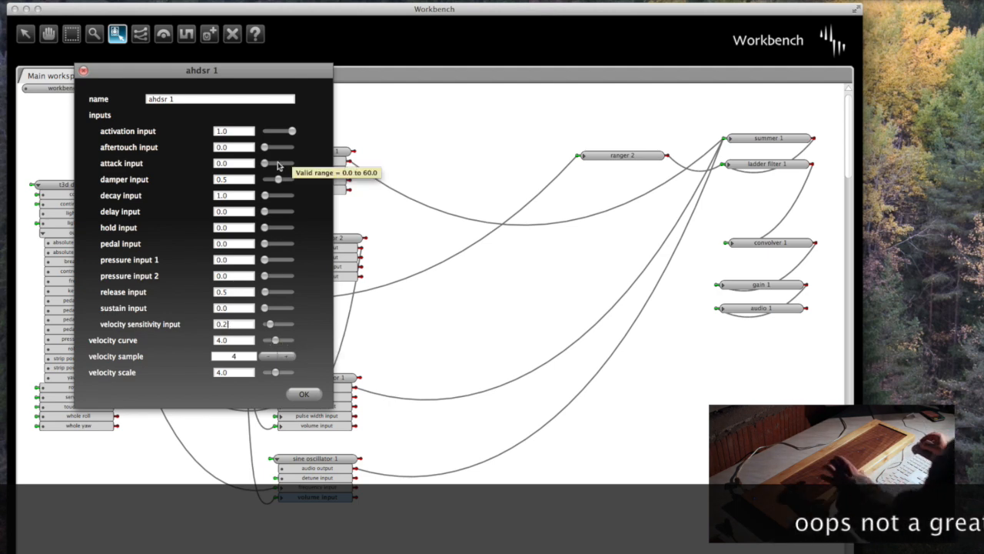
Step: Reset ahdsr 1's velocity sensitivity input to 0.0 and delete its volume output wires to the sawtooth, second sine and rectangle oscillators
click(264, 324)
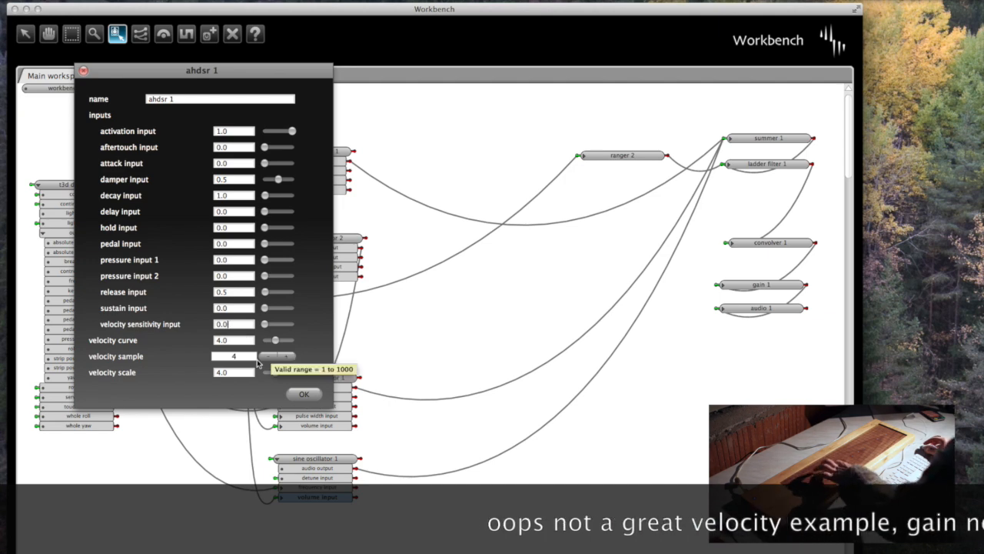
click(307, 397)
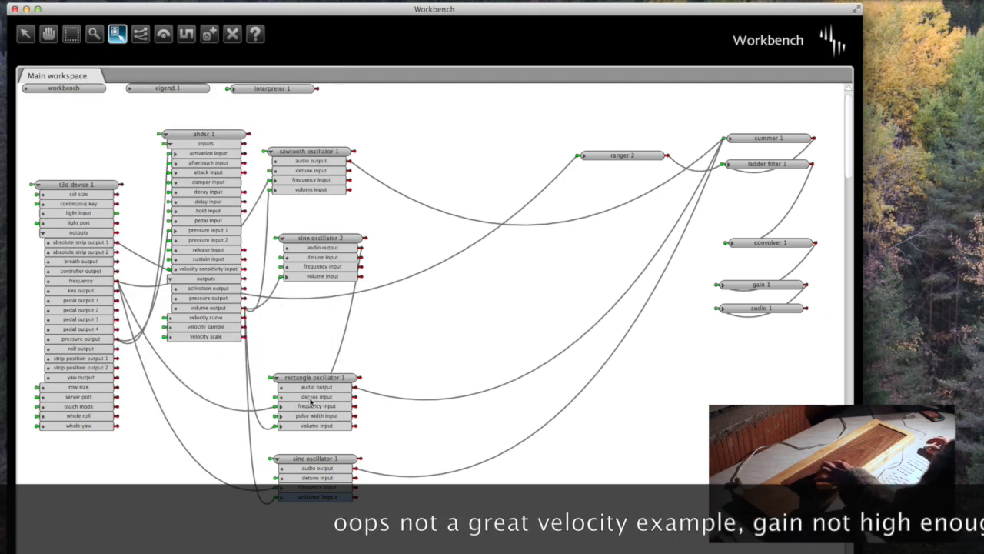
click(269, 221)
click(384, 294)
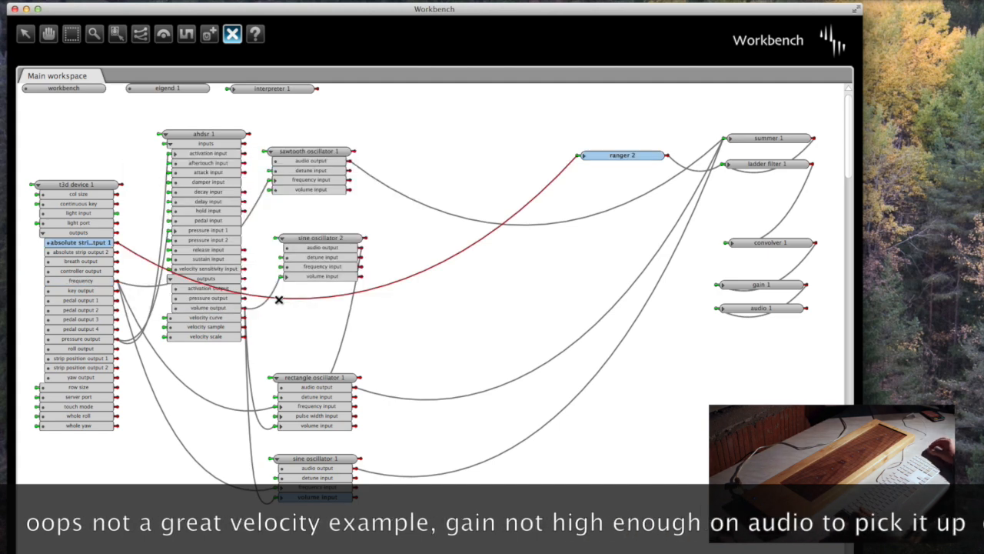
click(269, 298)
click(384, 371)
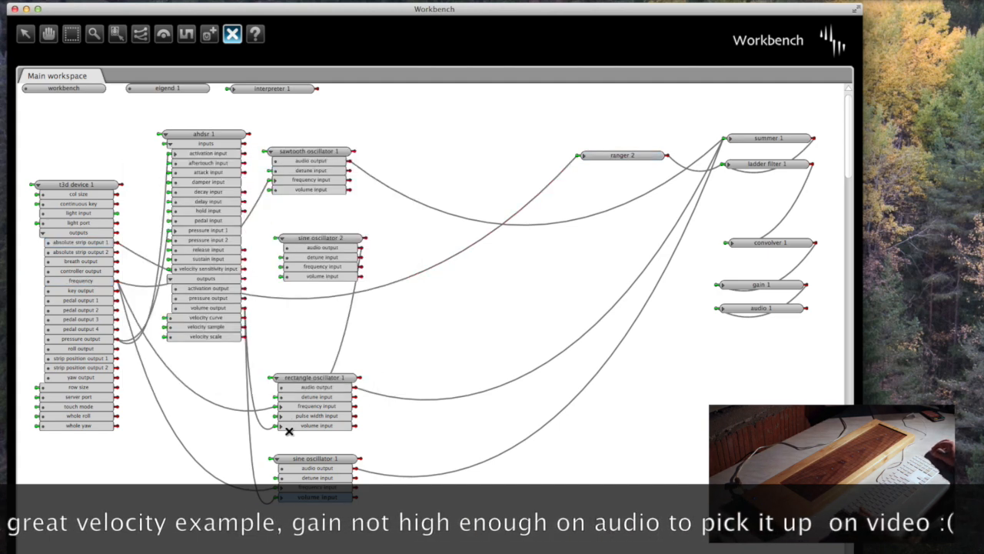
click(259, 422)
click(377, 492)
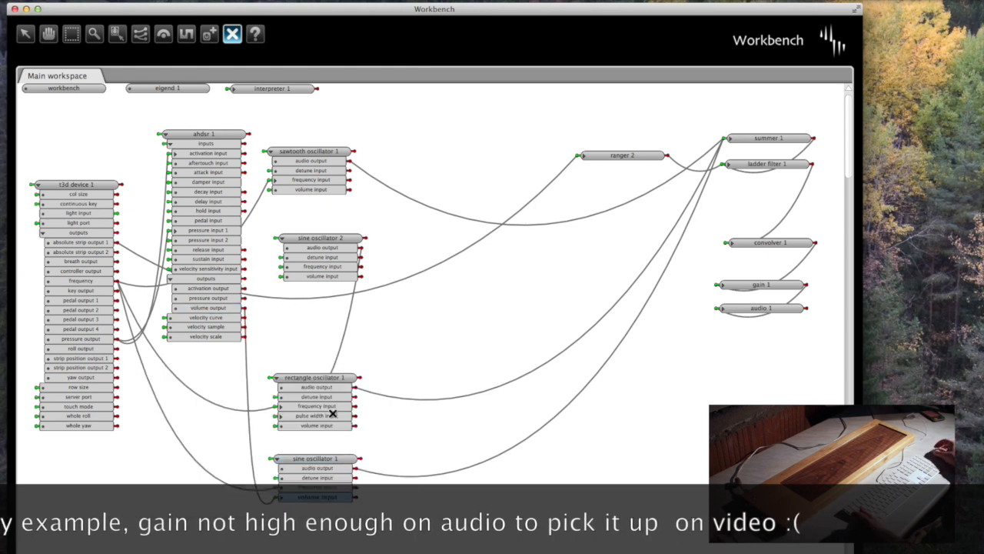
Step: Connect the t3d device's pressure output to the volume inputs of sawtooth oscillator 1, sine oscillator 2 and rectangle oscillator 1, and collapse ahdsr 1's input and output lists
click(140, 34)
drag(119, 339, 287, 189)
drag(118, 339, 301, 277)
drag(120, 346, 282, 416)
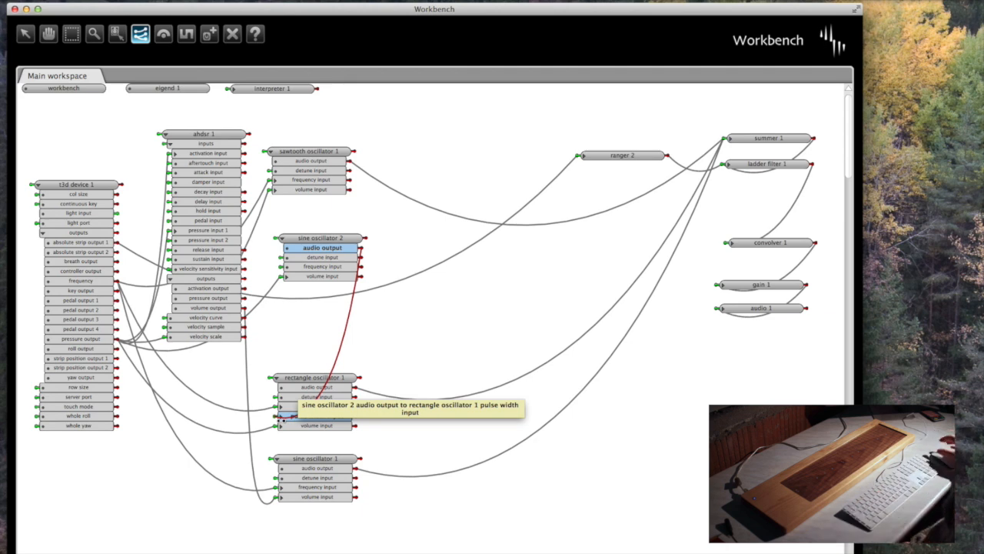
click(166, 135)
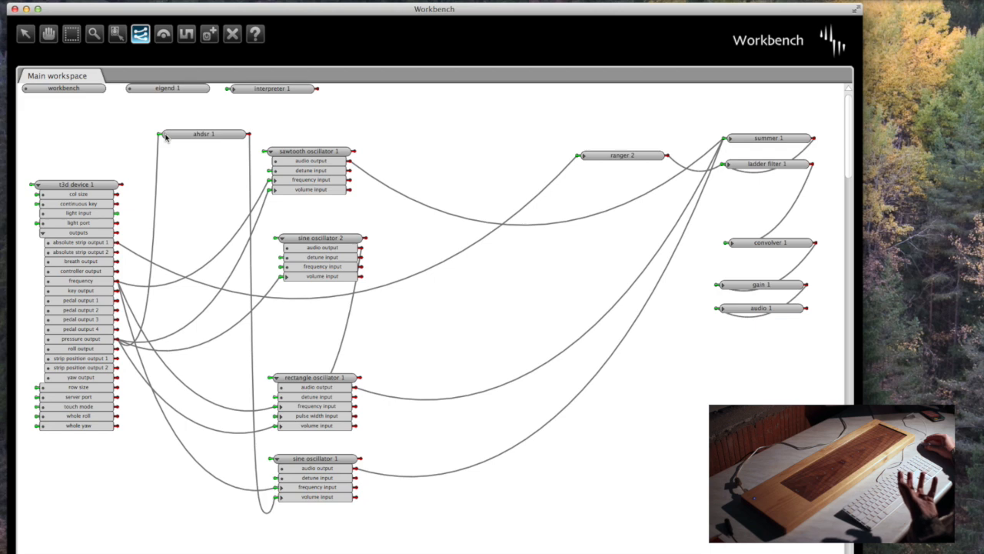
click(166, 135)
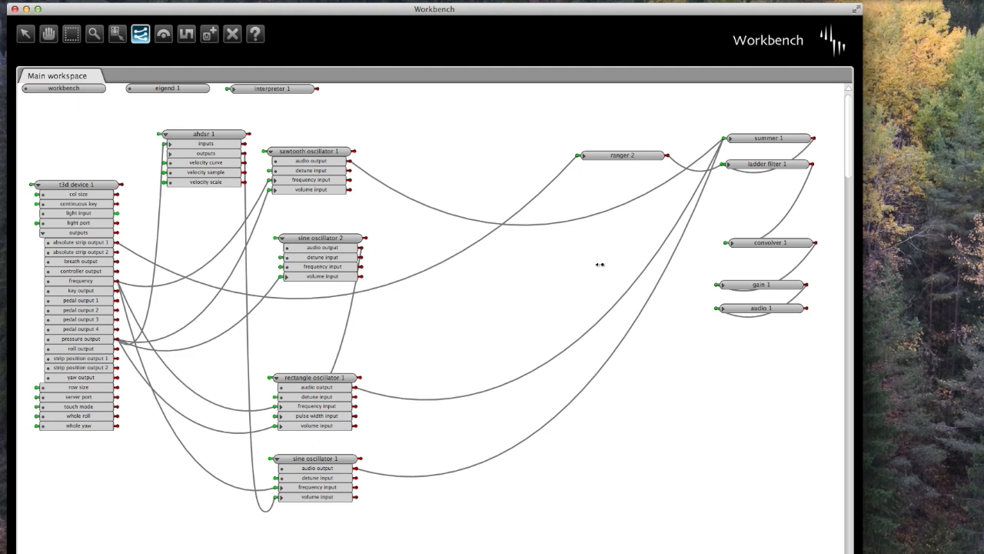
Step: Review ranger 2's control settings, including its maximum, minimum and rest
key(e)
click(615, 157)
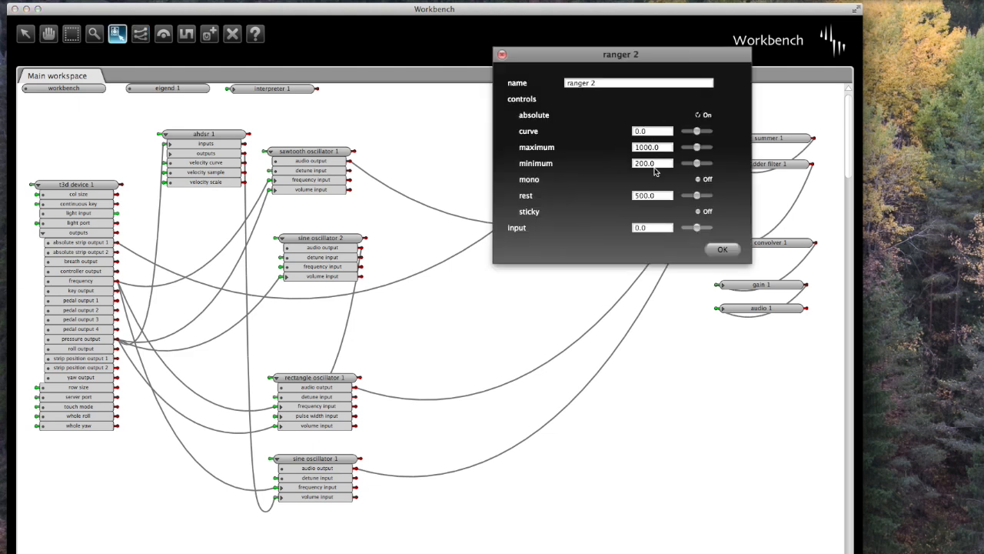
click(721, 250)
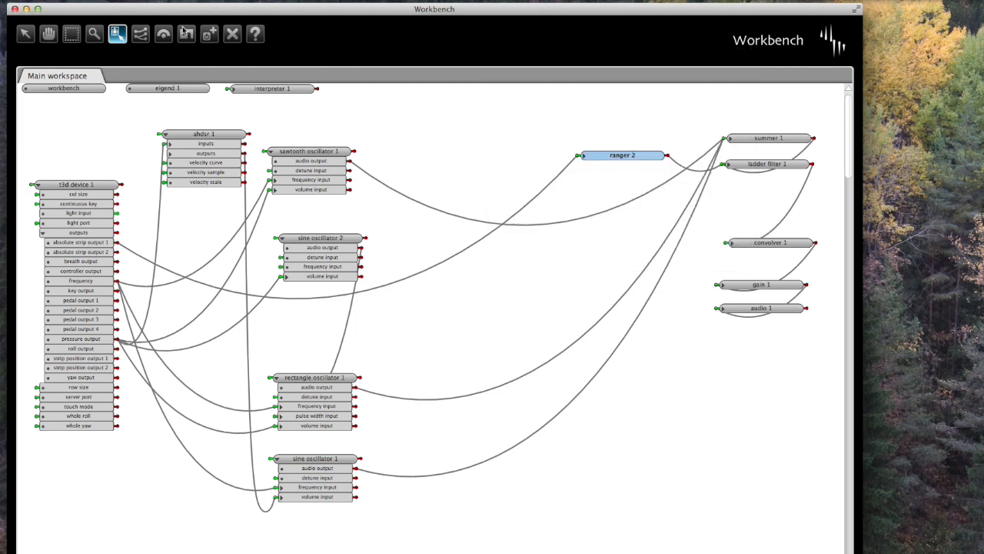
Step: Create a Ranger agent in the empty area below ranger 2
click(209, 34)
click(478, 294)
drag(550, 245, 549, 271)
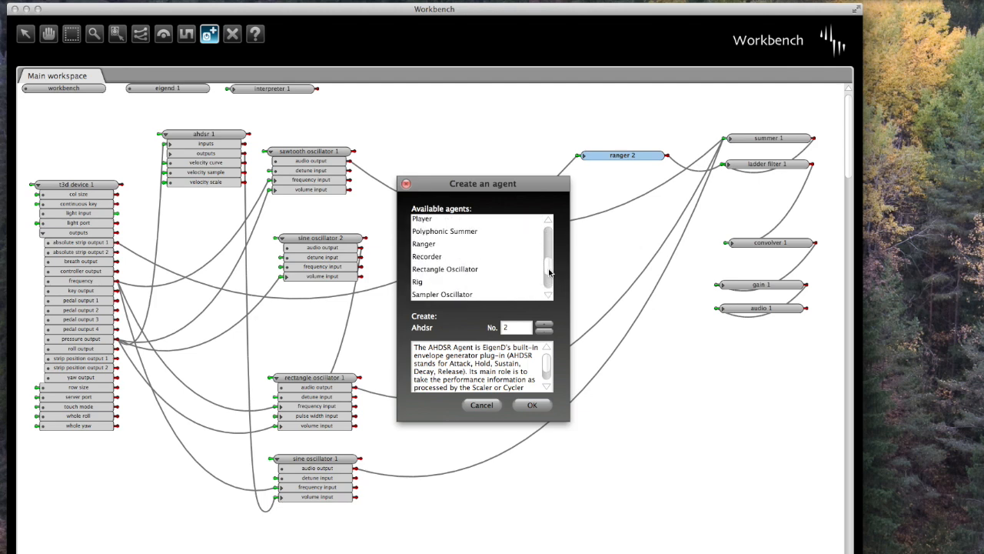
double_click(439, 245)
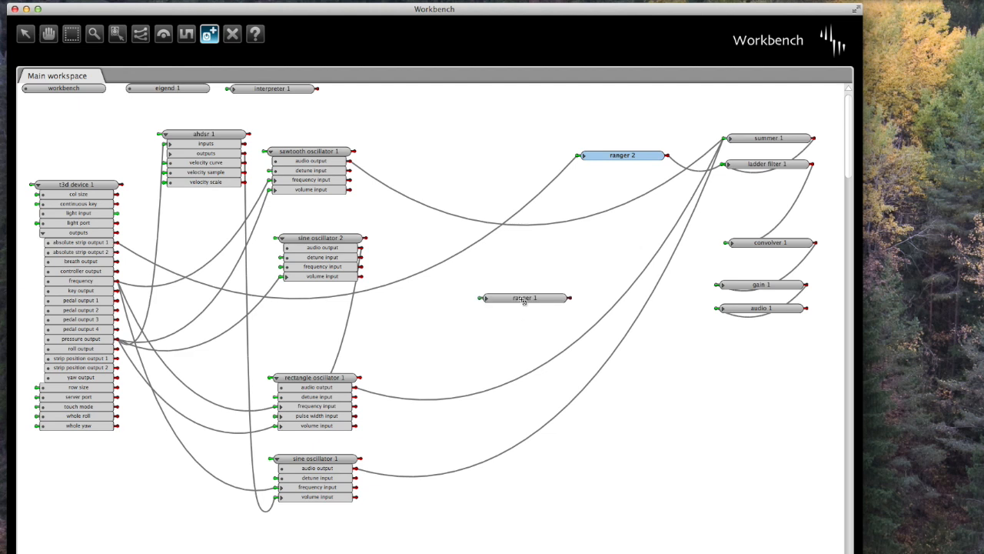
Step: Set ranger 1's minimum to 0.0 and its rest value to 0.5
click(522, 298)
drag(559, 306, 434, 293)
text(0)
key(Return)
drag(543, 336, 402, 334)
text(0.5)
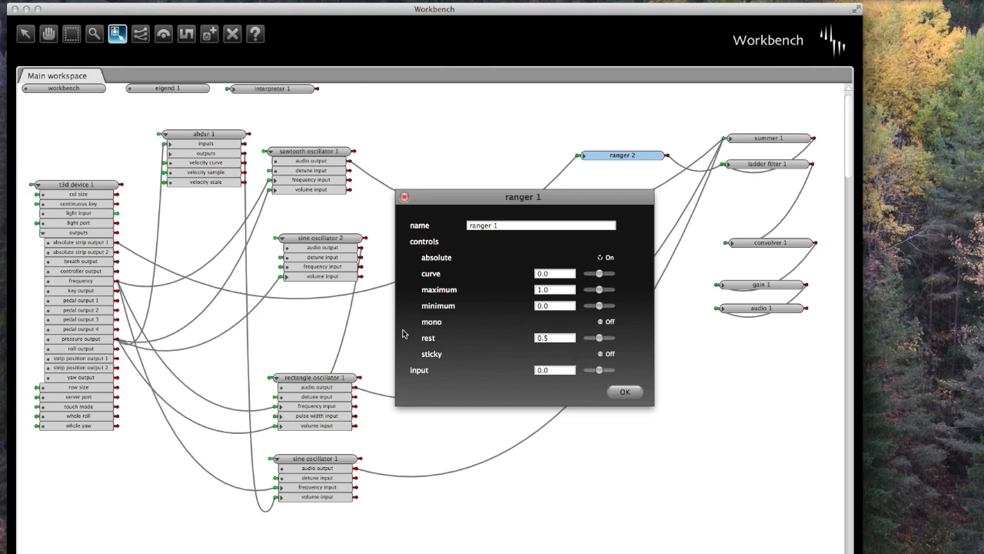
click(624, 392)
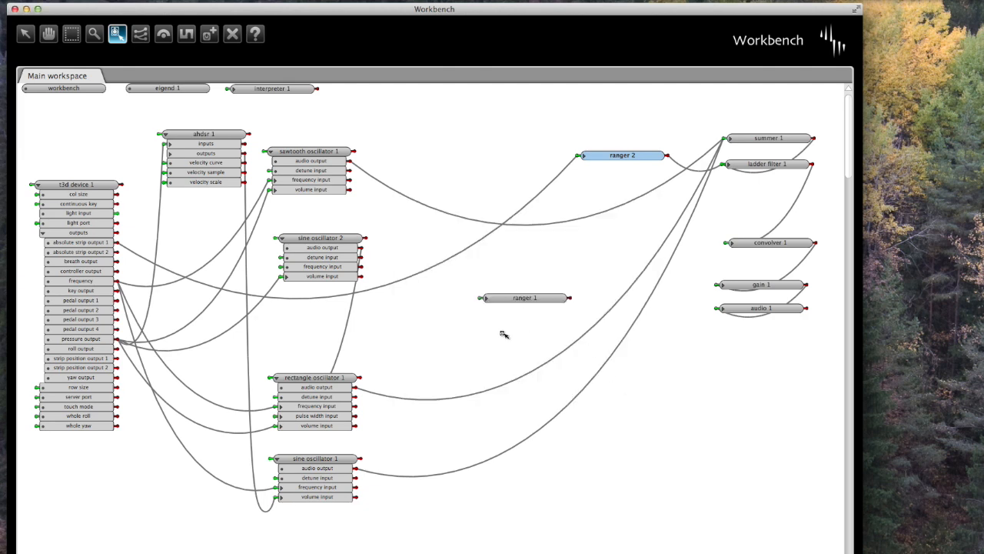
Step: Create another Ranger agent, number 3, below ranger 1 and invert its range with maximum 0.0 and minimum 1.0
click(503, 335)
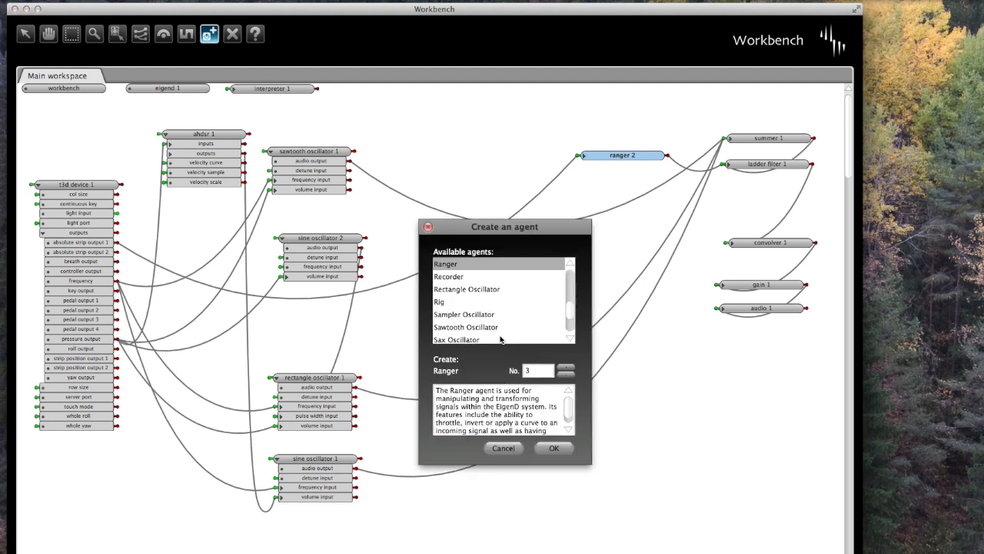
click(554, 448)
click(538, 341)
double_click(538, 340)
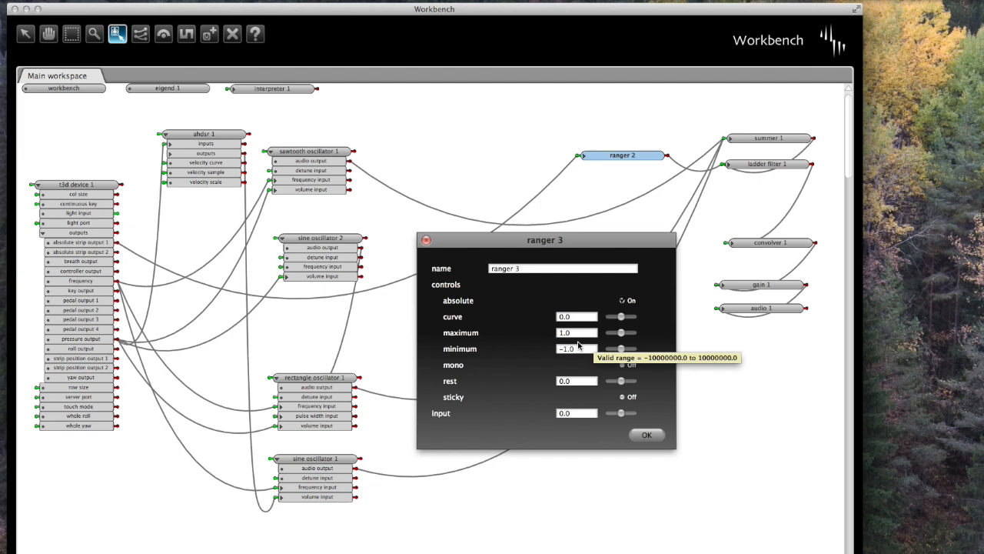
click(578, 333)
key(BackSpace)
key(BackSpace)
key(BackSpace)
text(0.0)
key(Tab)
key(BackSpace)
key(BackSpace)
key(BackSpace)
key(BackSpace)
text(1.0)
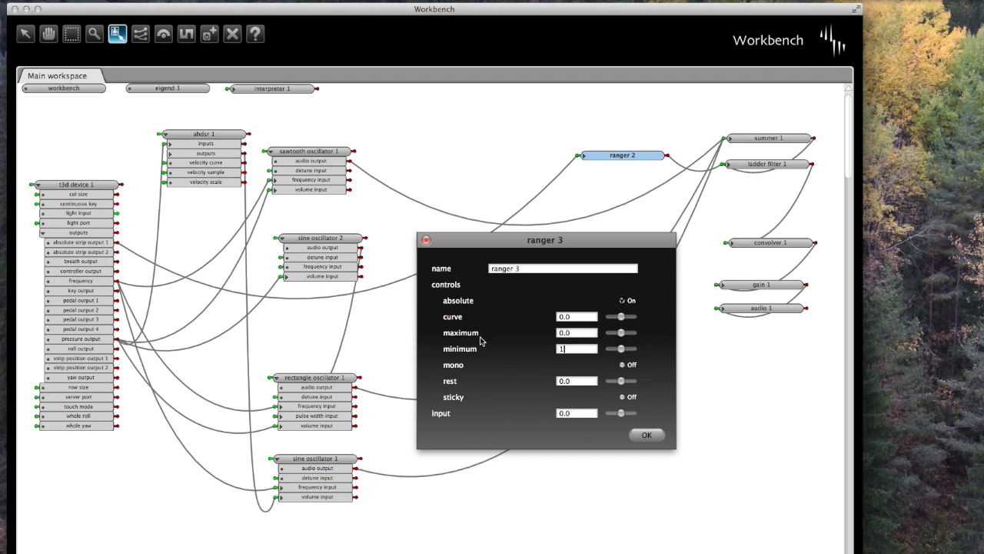
click(580, 380)
click(647, 434)
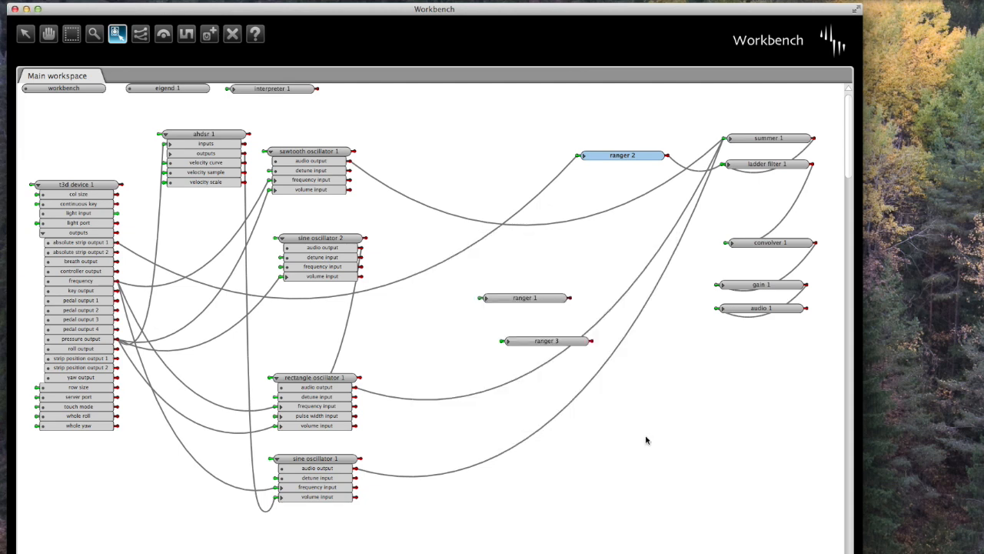
Step: Delete the ranger 1 and ranger 3 agents from the workspace
click(542, 299)
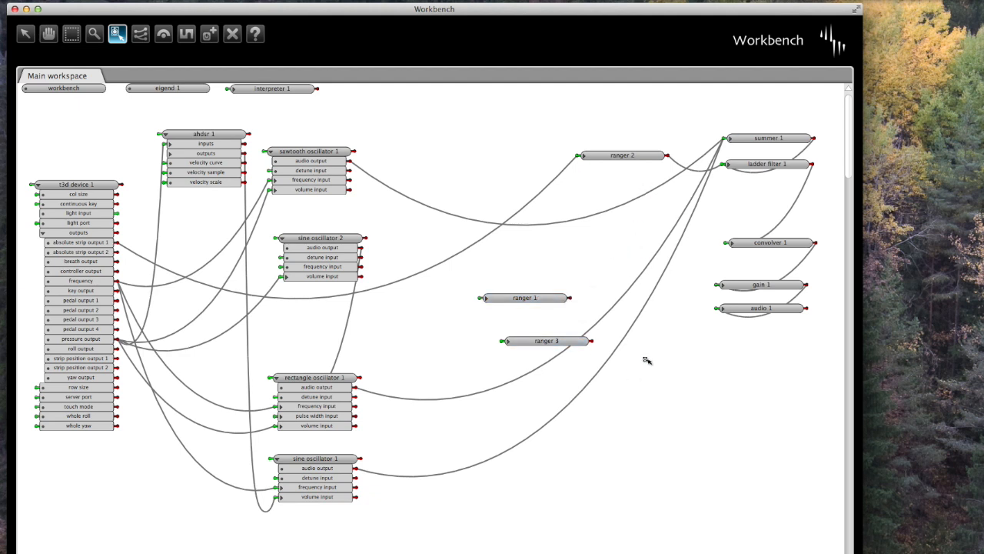
click(232, 34)
click(529, 298)
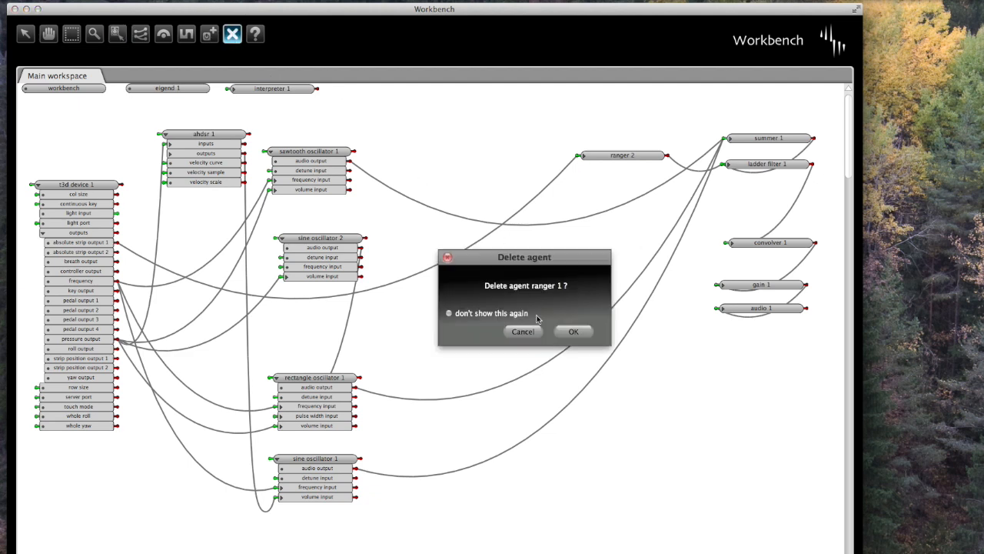
click(573, 331)
click(531, 338)
click(596, 377)
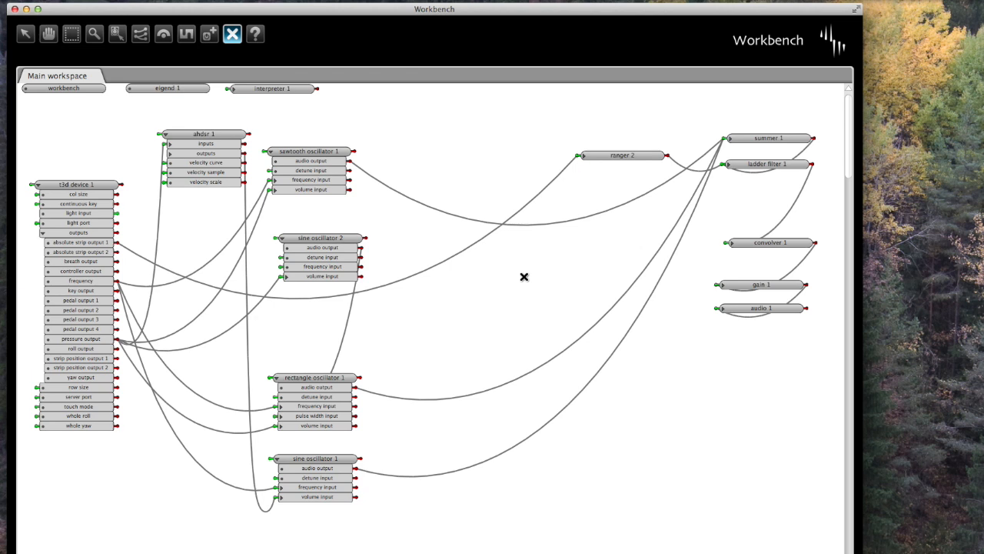
Step: Switch to eigenD and save the current setup as a new one with the Belcanto name synth 3
drag(983, 132, 477, 106)
click(674, 256)
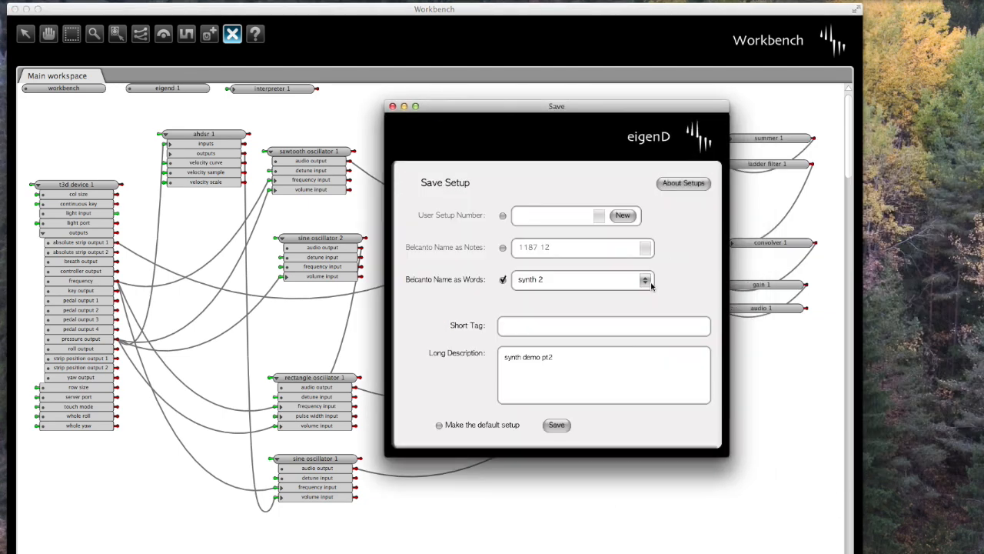
click(549, 280)
click(549, 280)
key(BackSpace)
text(3)
click(556, 424)
click(556, 369)
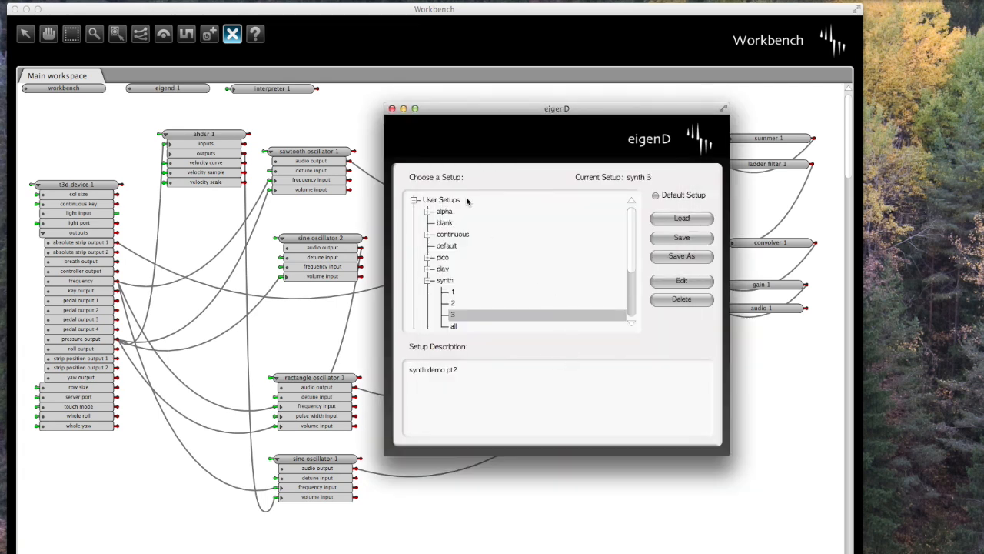
click(391, 109)
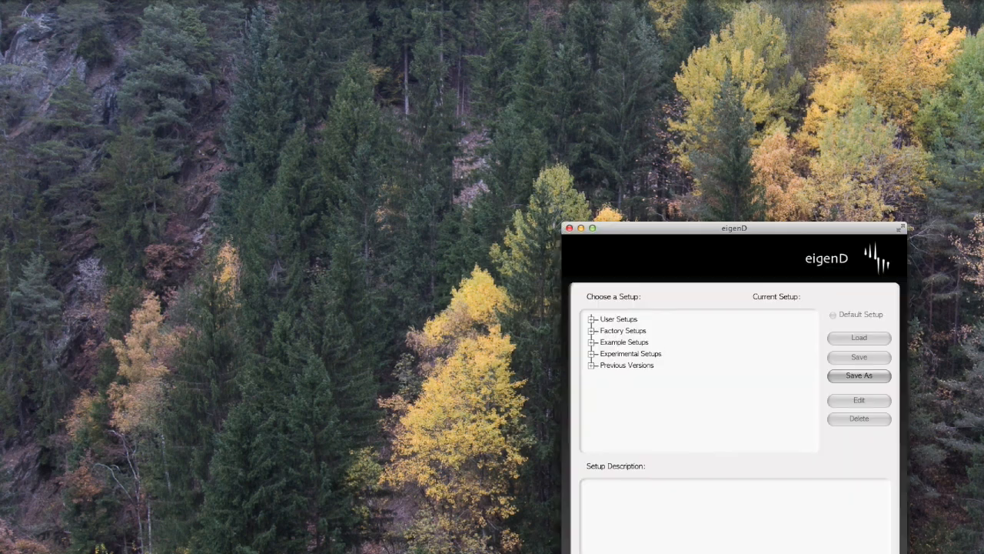
Step: Load the user setup synth all in eigenD, and reposition and enlarge the Workbench window
click(592, 318)
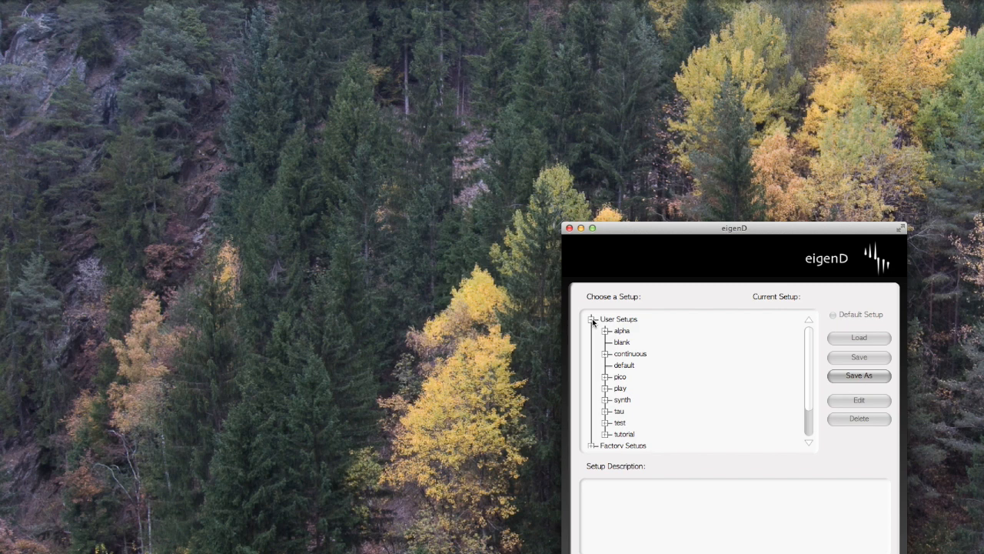
click(606, 399)
double_click(636, 446)
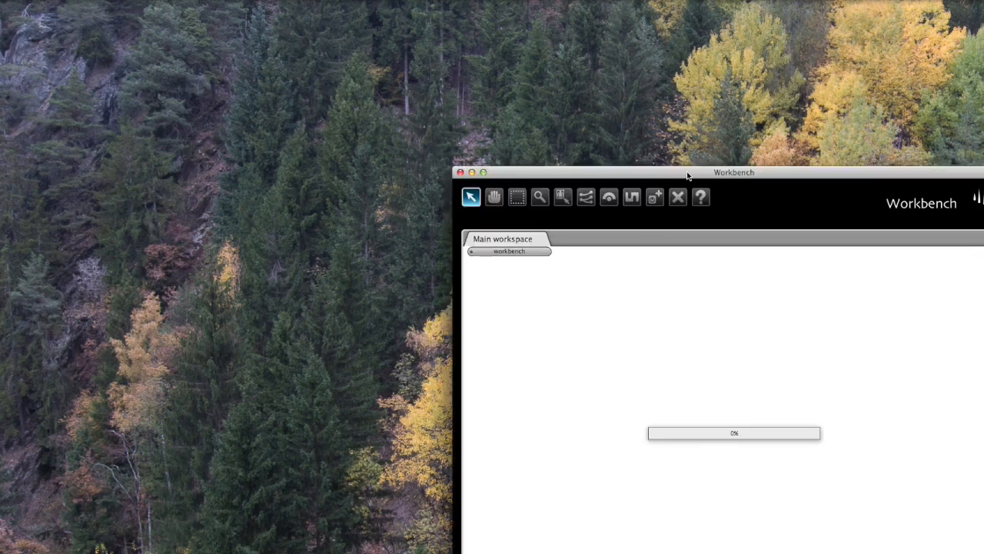
drag(687, 176, 376, 51)
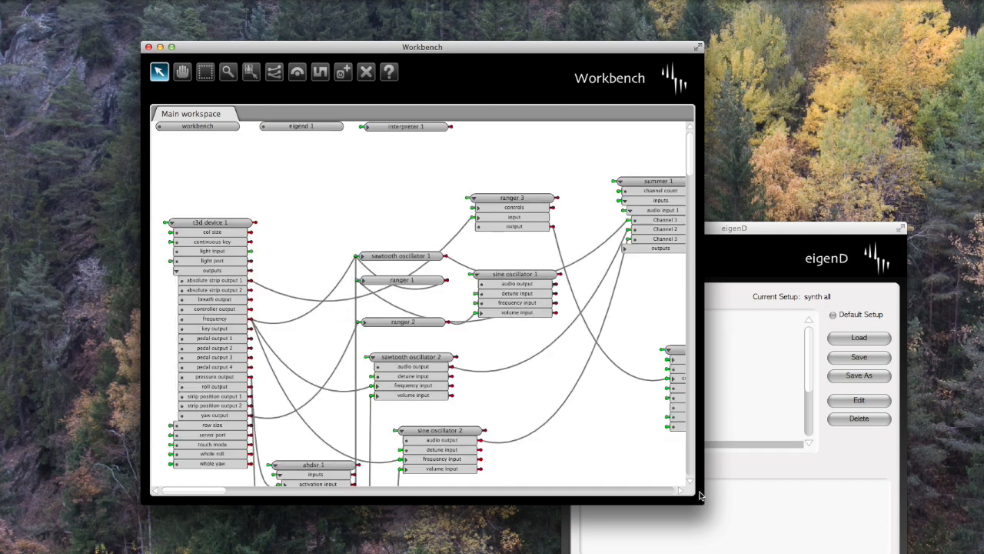
drag(702, 500, 935, 553)
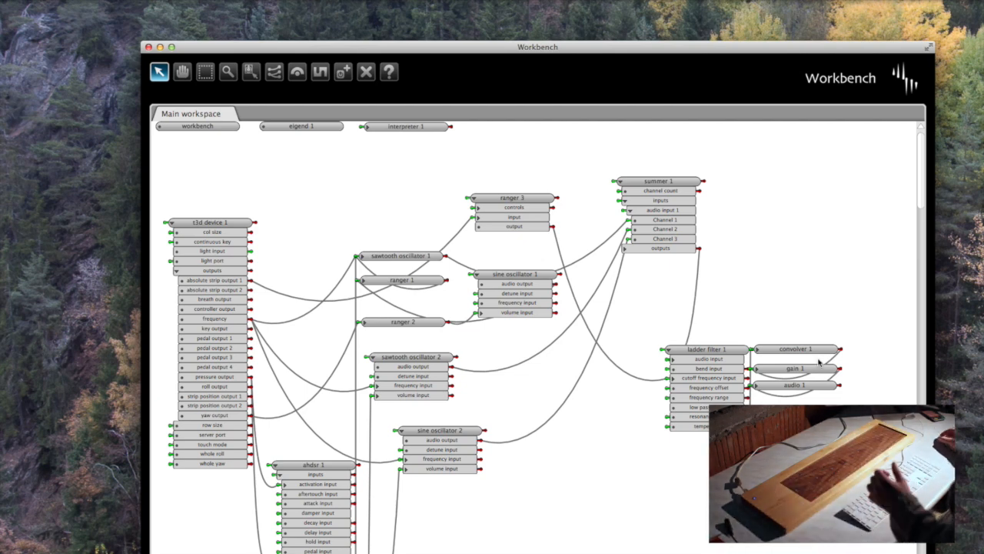
Step: Move sine oscillator 1 above the t3d device, and place ranger 1 directly above sawtooth oscillator 1 between the t3d device and ranger 3
click(181, 71)
click(402, 255)
drag(402, 255, 373, 204)
click(519, 198)
click(440, 279)
drag(500, 275, 282, 232)
click(384, 279)
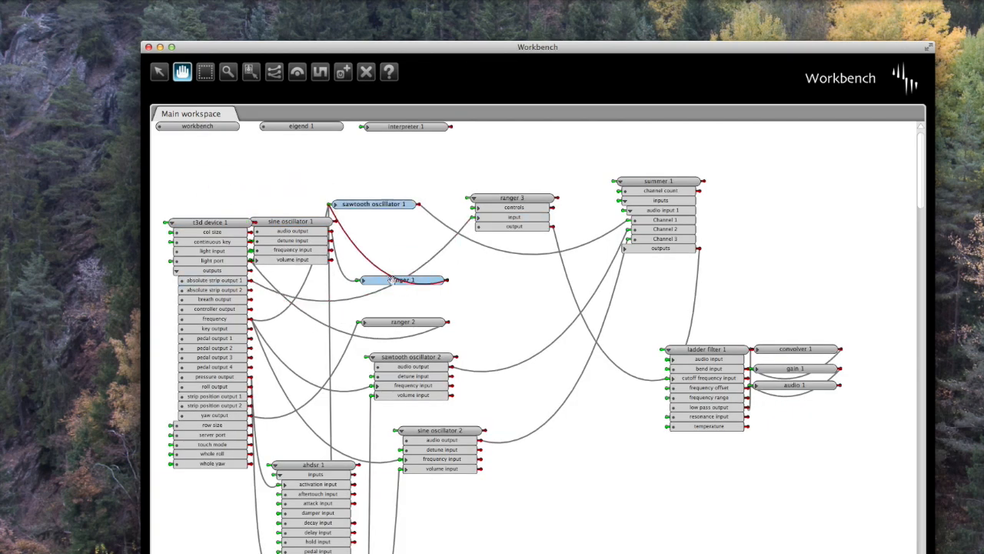
drag(369, 279, 347, 187)
drag(297, 224, 269, 140)
Step: Expand sawtooth oscillator 1 and inspect the wire reaching it from ranger 1
click(379, 217)
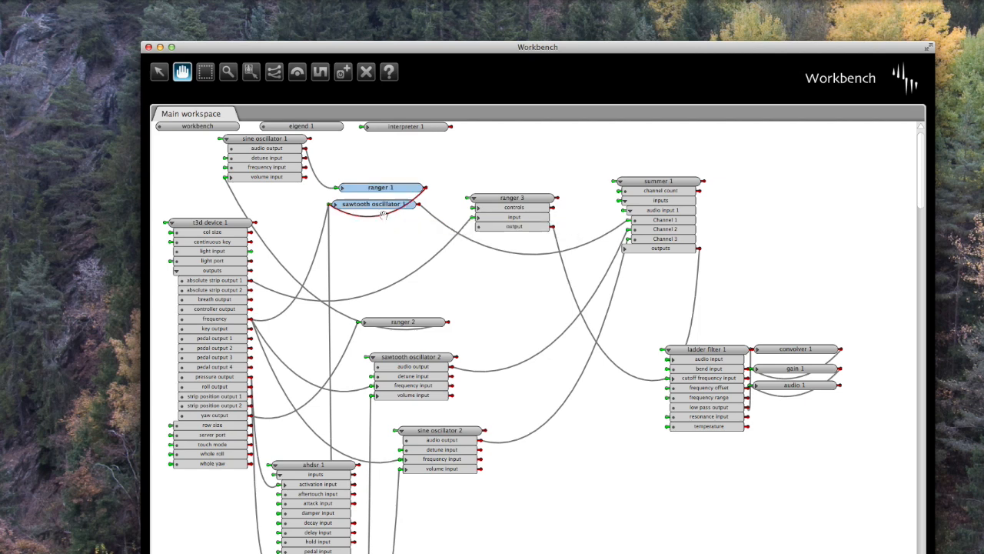
click(336, 208)
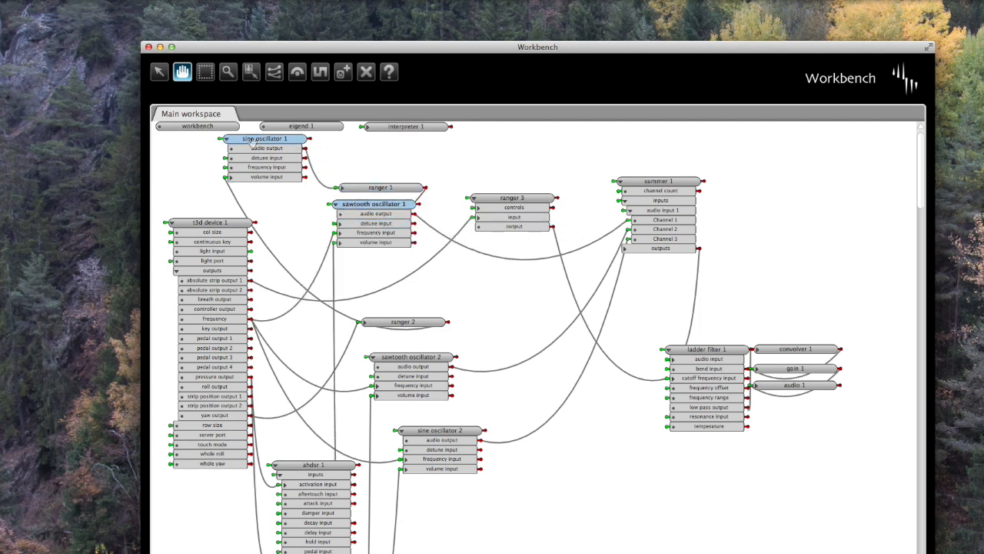
click(357, 223)
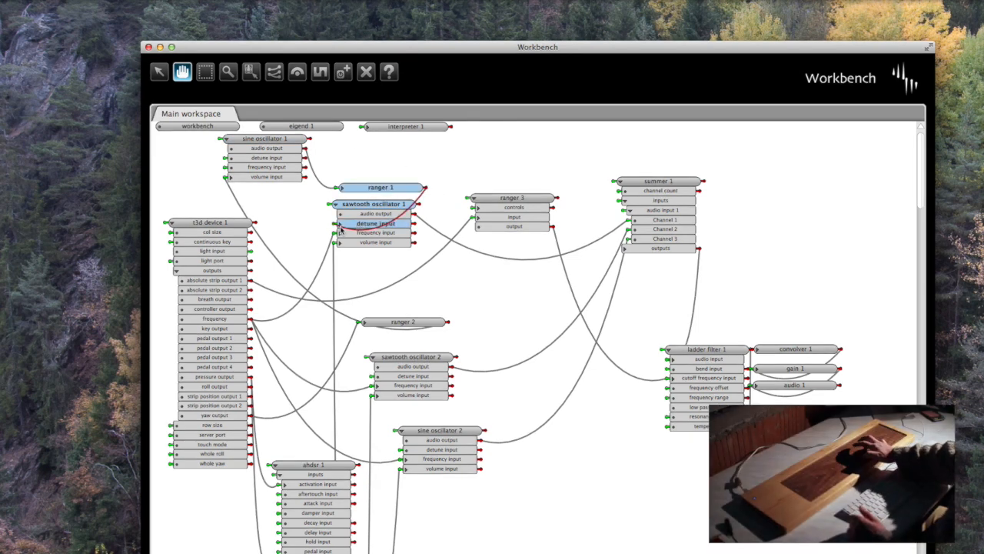